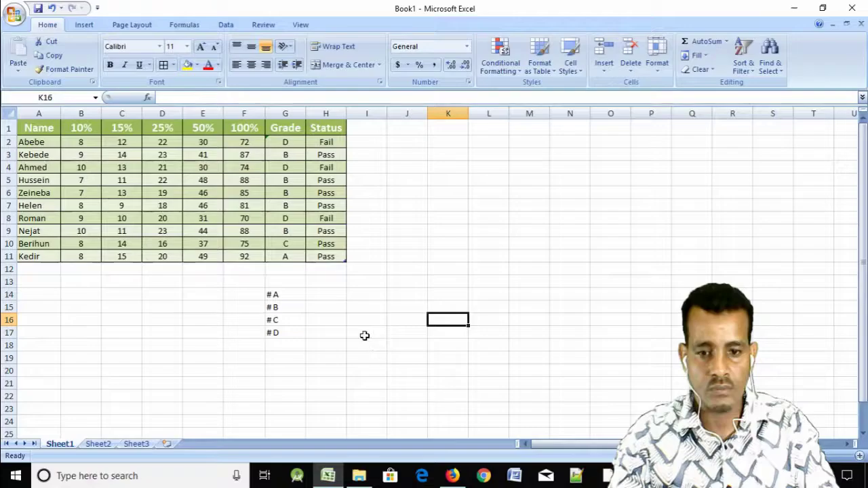
Deal with a stray entry in K16, then select H14 beside the # A label
{"action": "type", "text": "☺"}
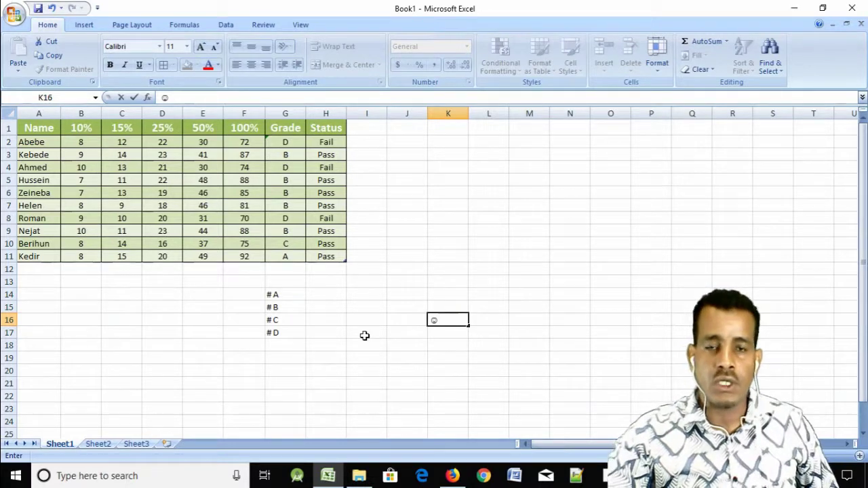
{"action": "left_click", "coordinate": [407, 319]}
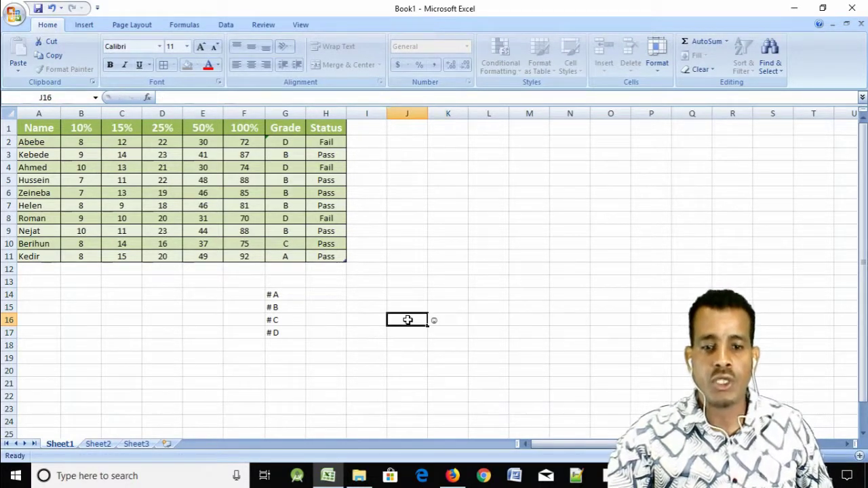
{"action": "left_click", "coordinate": [434, 320]}
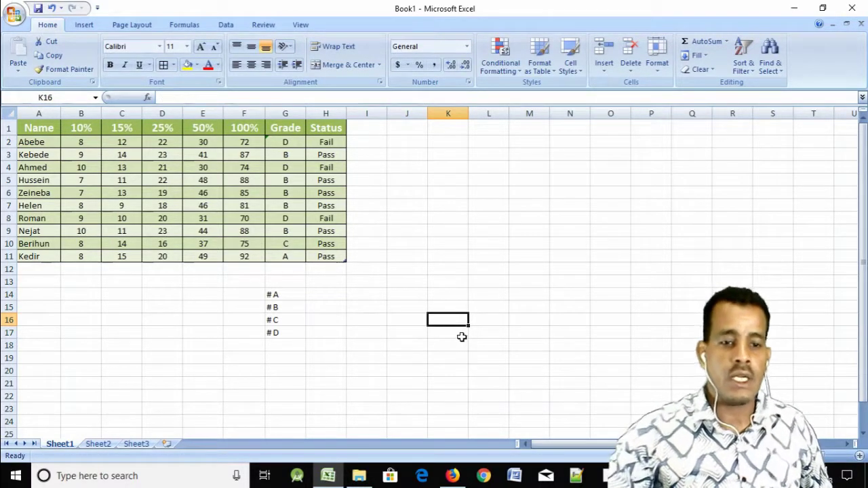
{"action": "left_click", "coordinate": [333, 294]}
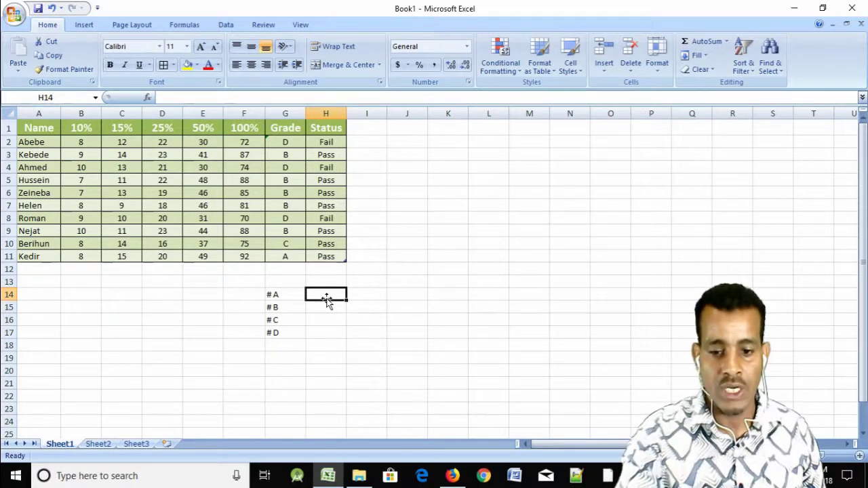
Start =countif( in H14, try the Grade column as a table reference, then erase it
{"action": "type", "text": "="}
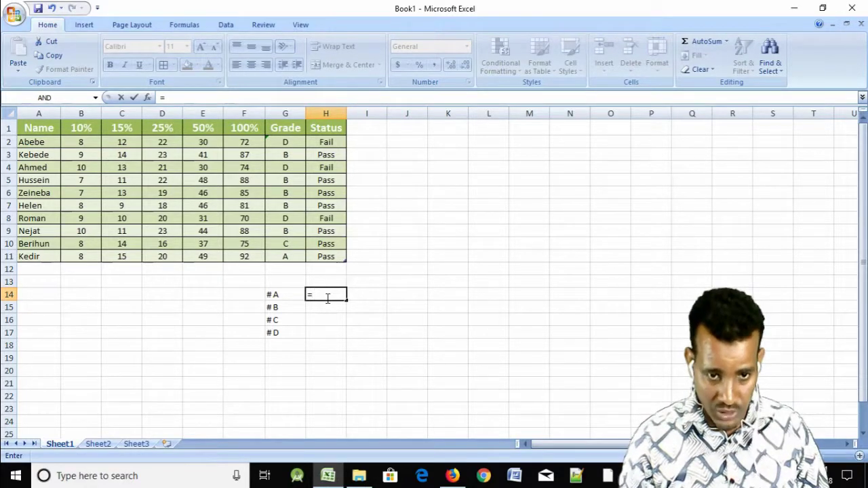
{"action": "type", "text": "cou"}
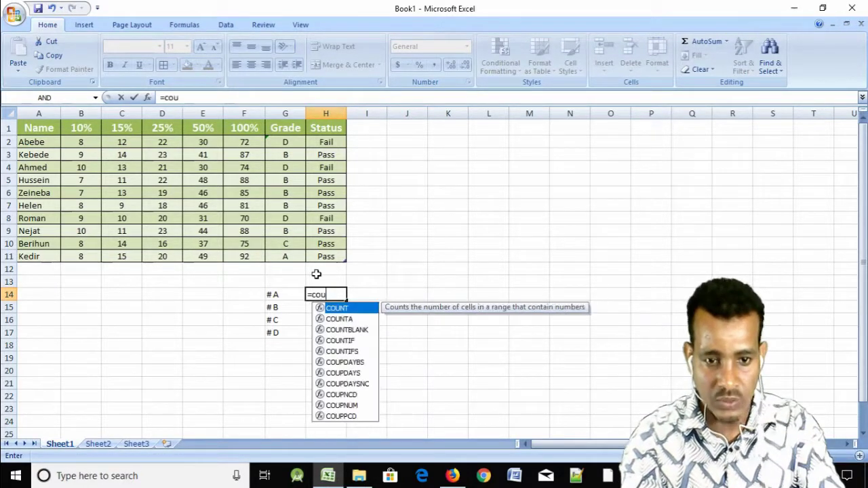
{"action": "type", "text": "ntif"}
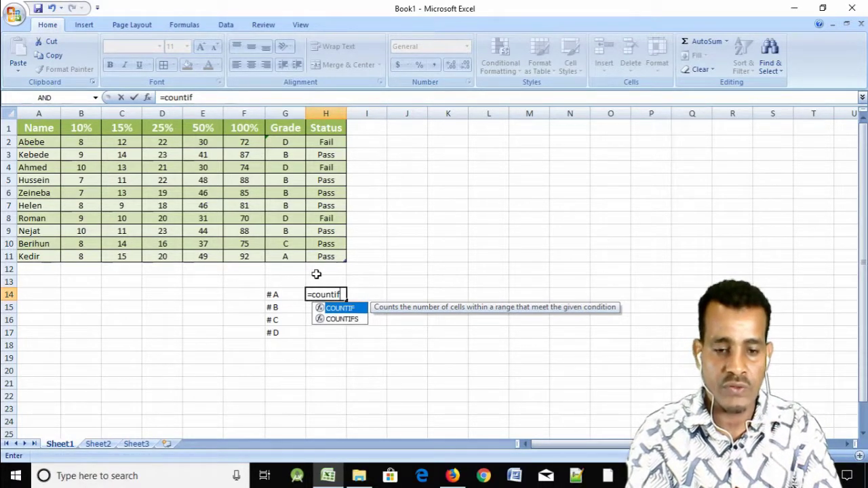
{"action": "type", "text": "("}
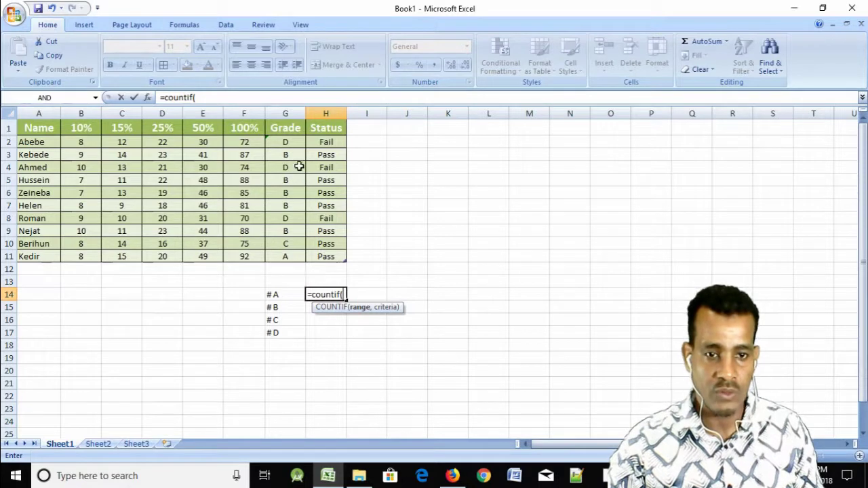
{"action": "left_click_drag", "start_coordinate": [291, 143], "coordinate": [289, 255]}
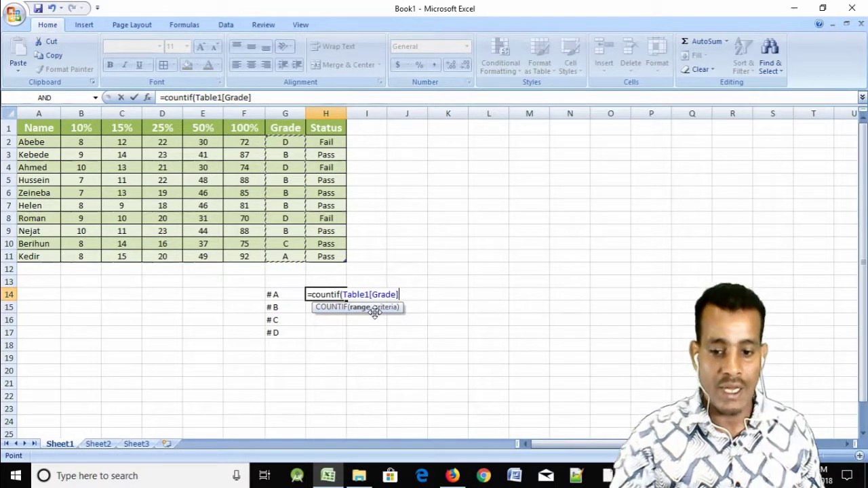
{"action": "key", "text": "BackSpace"}
{"action": "key", "text": "BackSpace"}
{"action": "key", "text": "BackSpace"}
{"action": "key", "text": "BackSpace"}
{"action": "key", "text": "BackSpace"}
{"action": "key", "text": "BackSpace"}
{"action": "key", "text": "BackSpace"}
{"action": "key", "text": "BackSpace"}
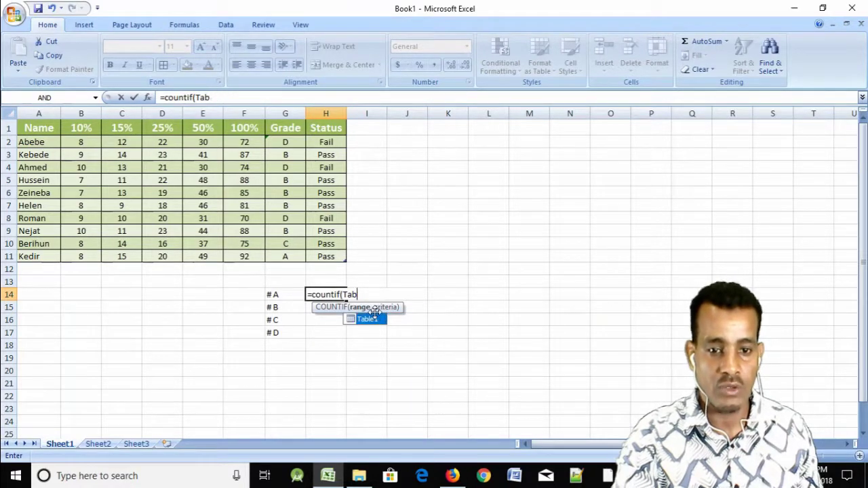
{"action": "key", "text": "BackSpace"}
{"action": "key", "text": "BackSpace"}
{"action": "key", "text": "BackSpace"}
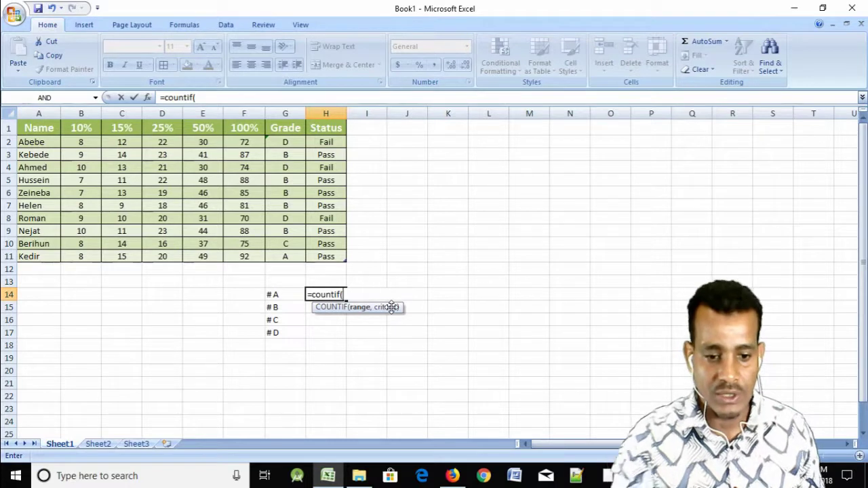
Complete H14 as =COUNTIF(G2:G11, "A") to count A grades, returning 1
{"action": "type", "text": "g2:"}
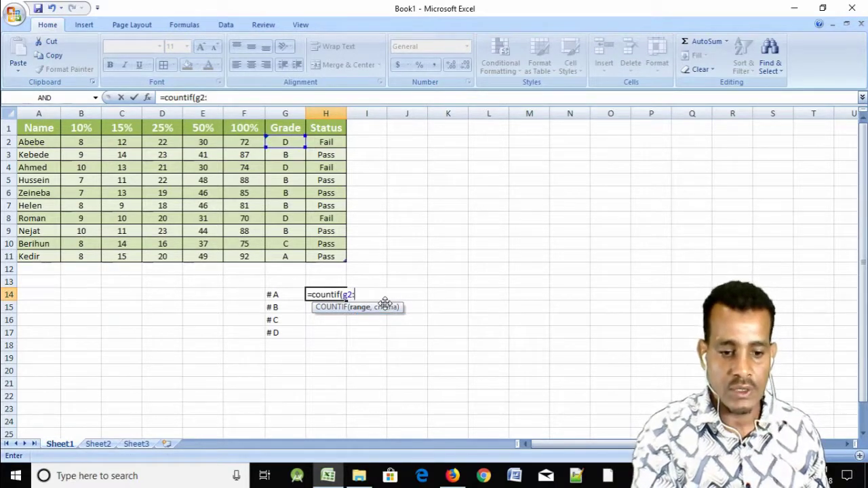
{"action": "type", "text": "g11"}
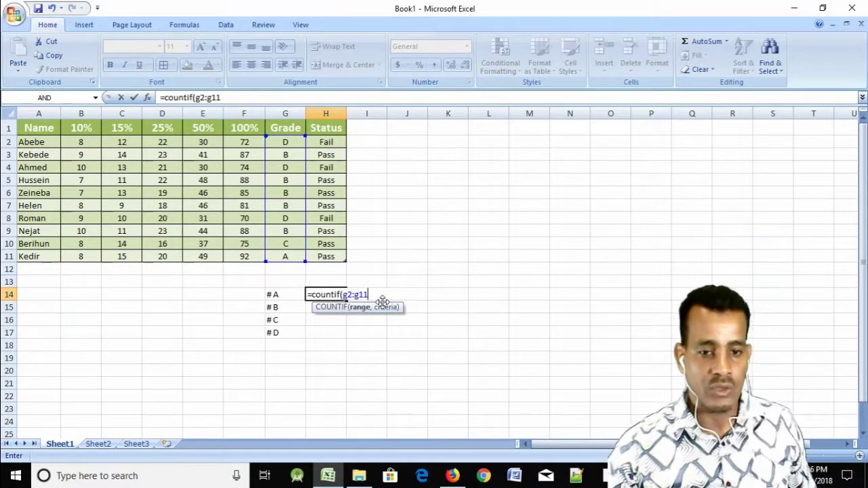
{"action": "type", "text": ","}
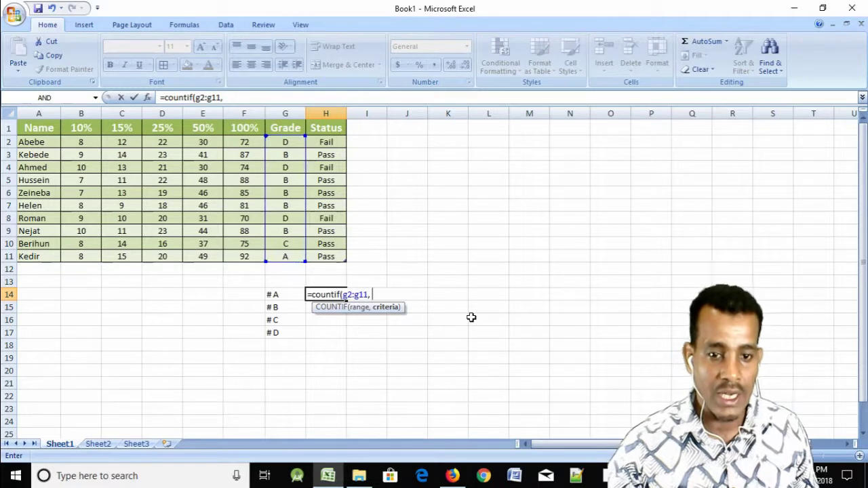
{"action": "type", "text": "\""}
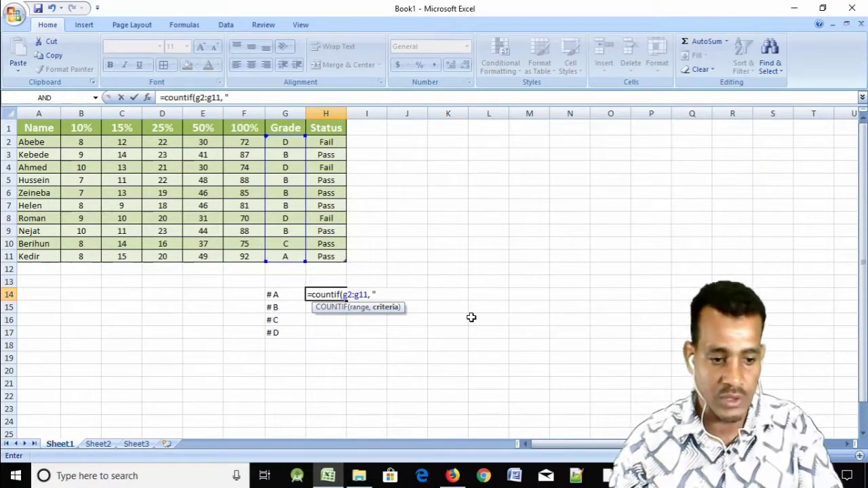
{"action": "type", "text": "A:"}
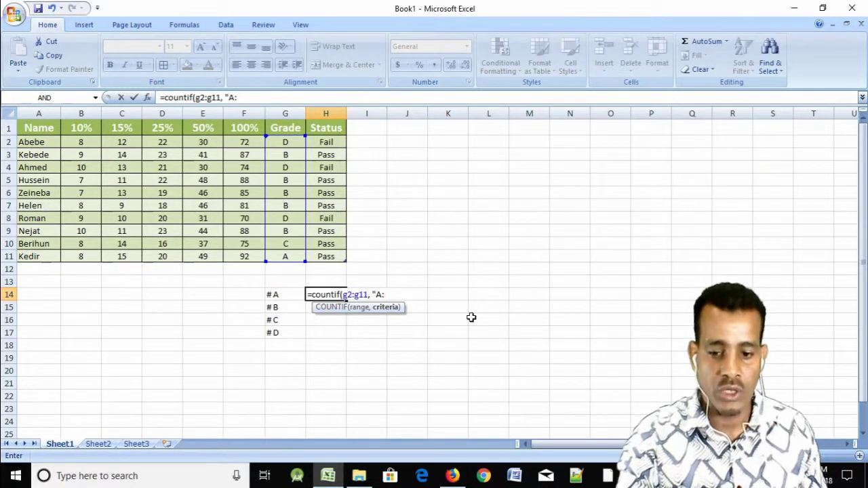
{"action": "key", "text": "BackSpace"}
{"action": "type", "text": "\""}
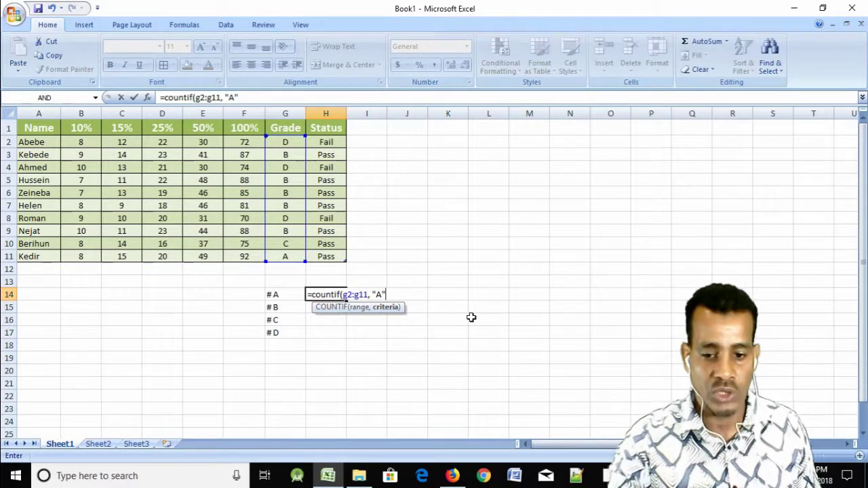
{"action": "type", "text": ")"}
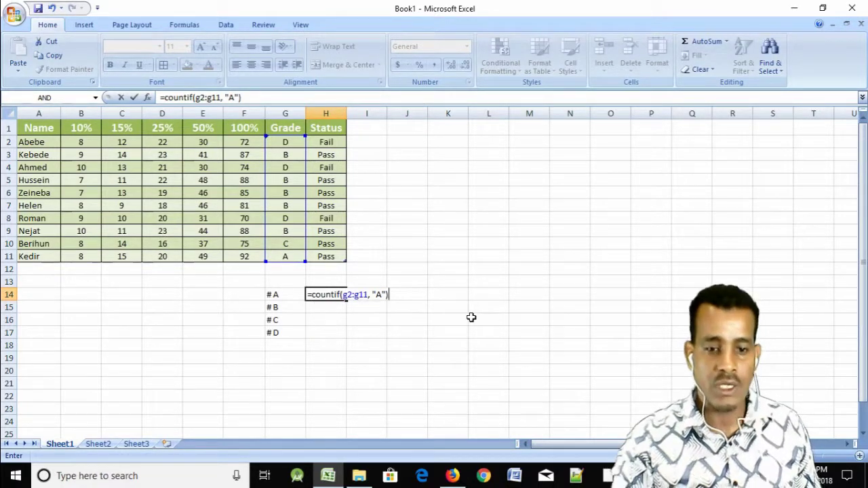
{"action": "key", "text": "Return"}
{"action": "left_click", "coordinate": [328, 294]}
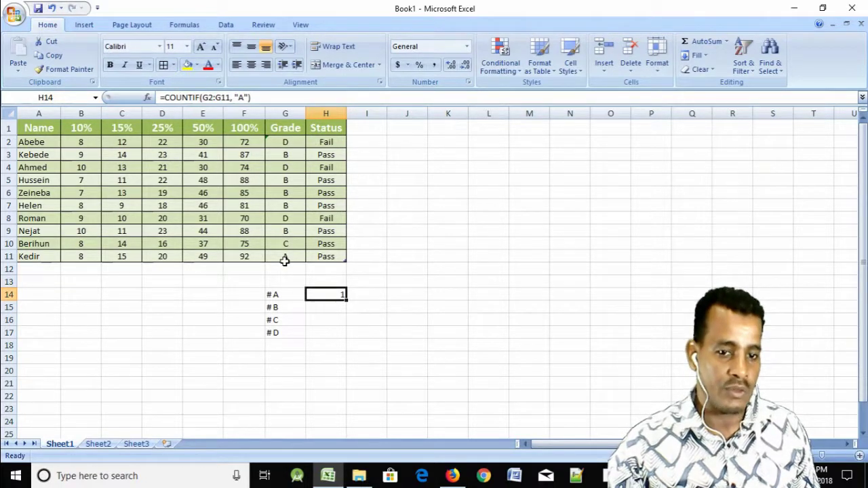
Enter =COUNTIF(G2:G11, "B") in H15 beside # B, returning 5
{"action": "left_click", "coordinate": [323, 309]}
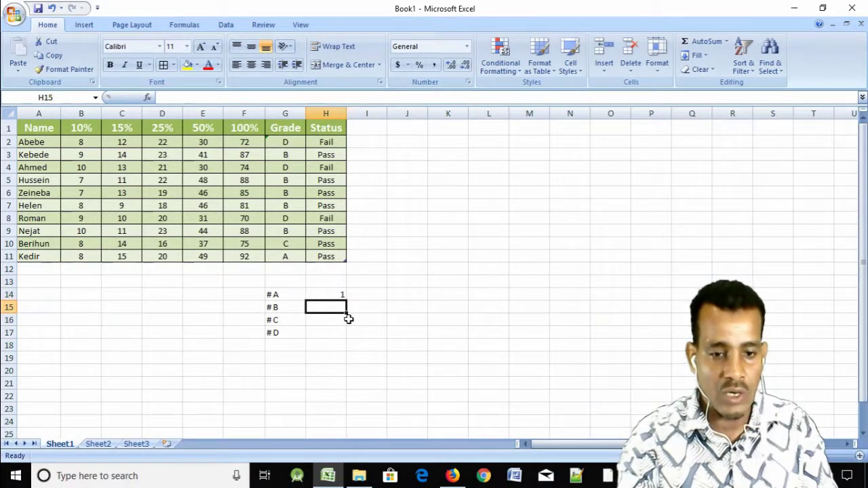
{"action": "type", "text": "="}
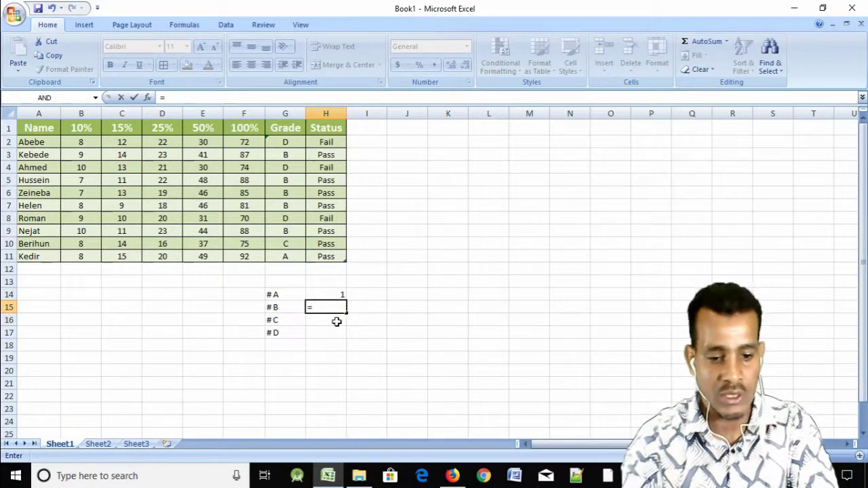
{"action": "type", "text": "countif"}
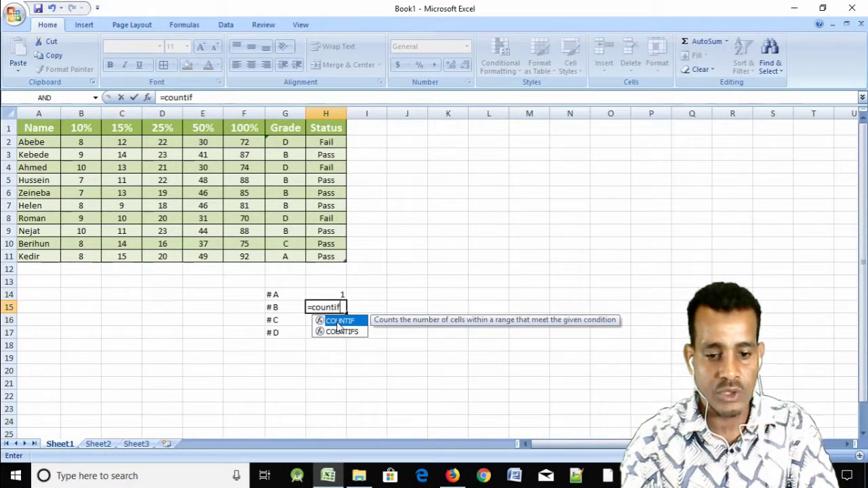
{"action": "type", "text": "("}
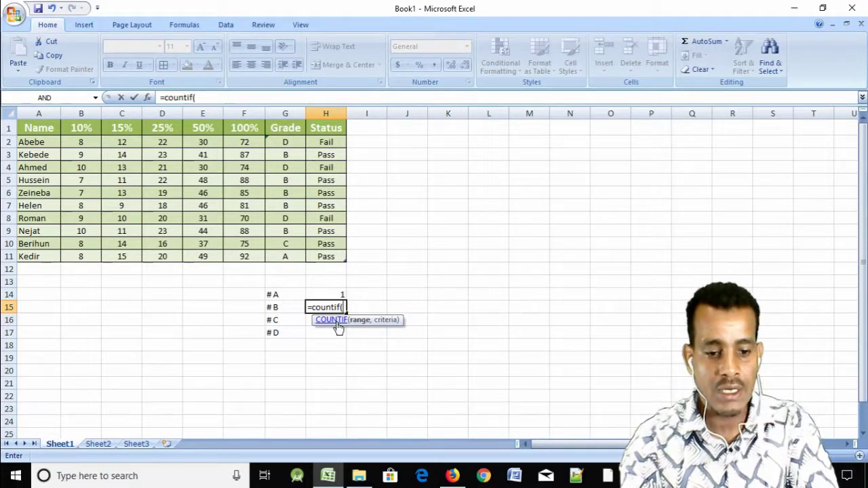
{"action": "type", "text": "g2"}
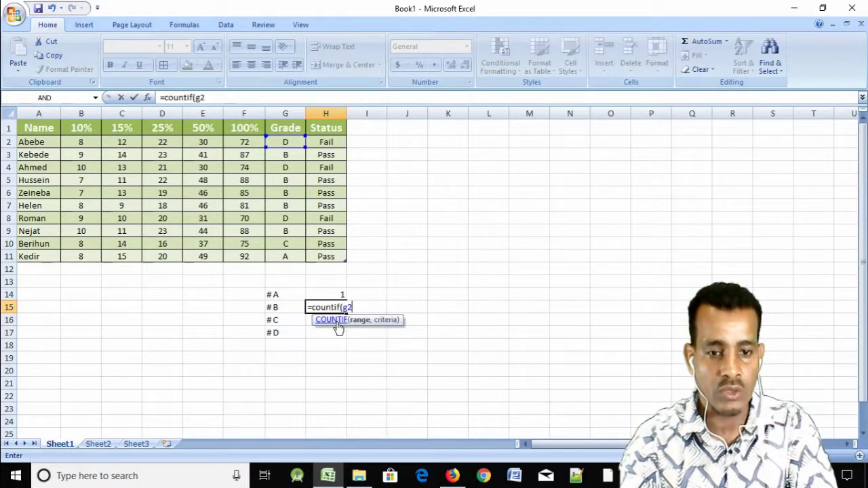
{"action": "type", "text": ":g"}
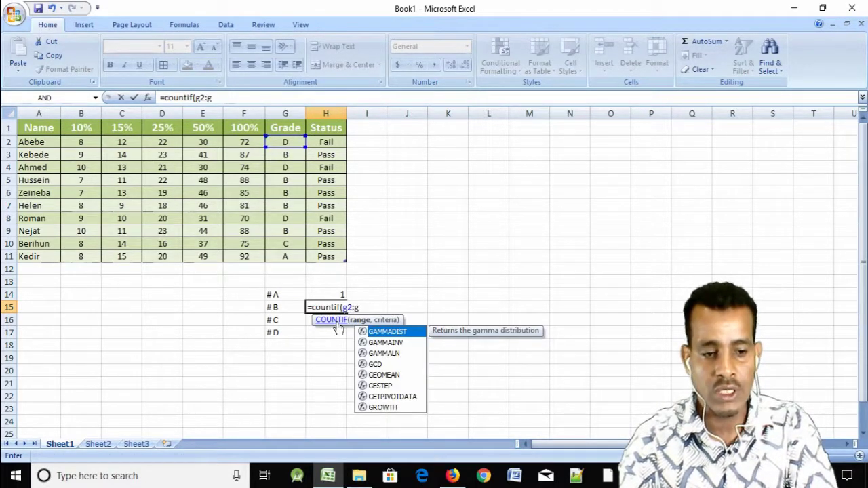
{"action": "type", "text": "11, \"B"}
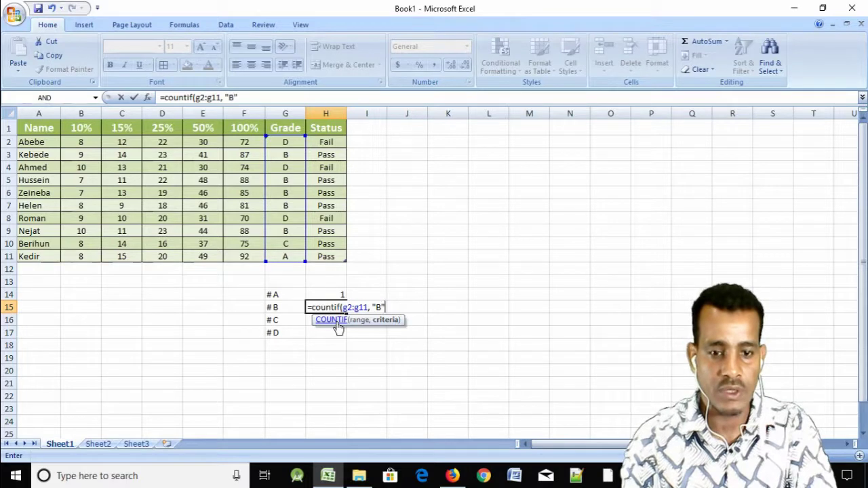
{"action": "key", "text": "Return"}
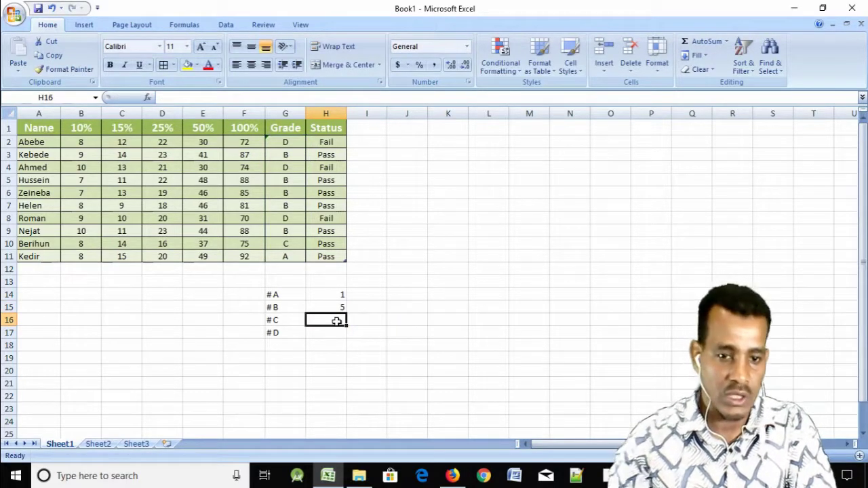
{"action": "left_click", "coordinate": [327, 308]}
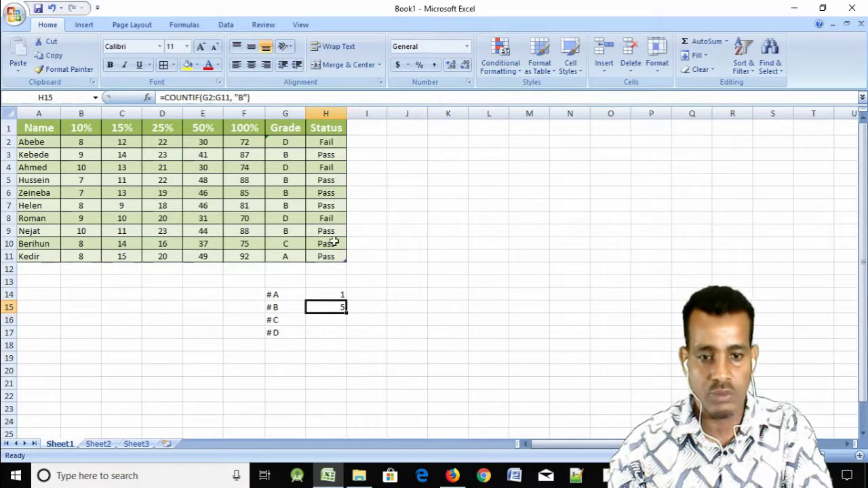
Enter =COUNTIF(G2:G11, "C") in H16 beside # C, correcting typos, returning 1
{"action": "left_click", "coordinate": [341, 322]}
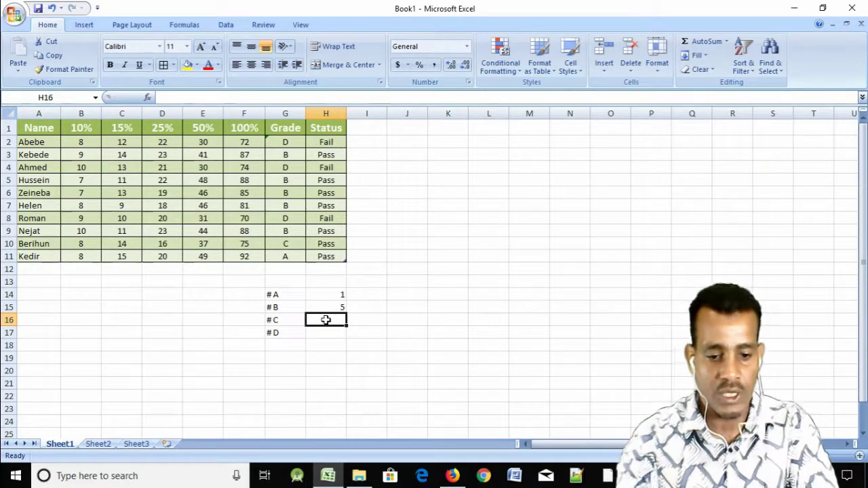
{"action": "type", "text": "counti"}
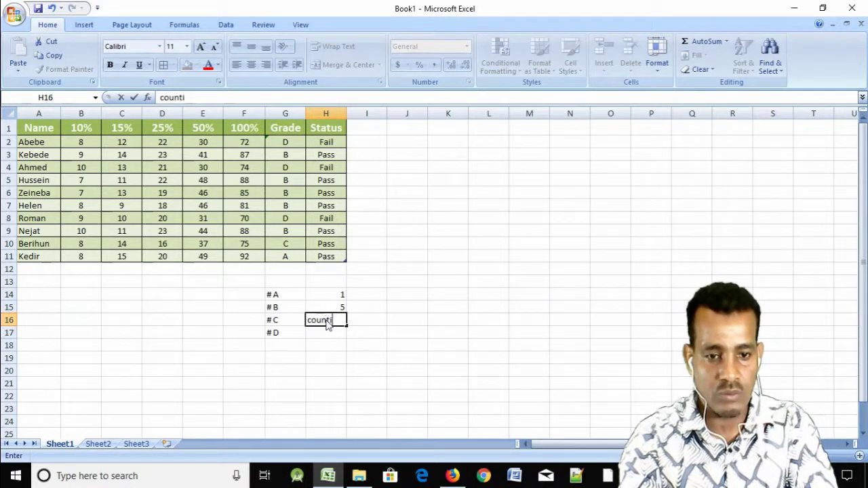
{"action": "type", "text": "f"}
{"action": "key", "text": "BackSpace"}
{"action": "key", "text": "BackSpace"}
{"action": "key", "text": "BackSpace"}
{"action": "key", "text": "BackSpace"}
{"action": "key", "text": "BackSpace"}
{"action": "key", "text": "BackSpace"}
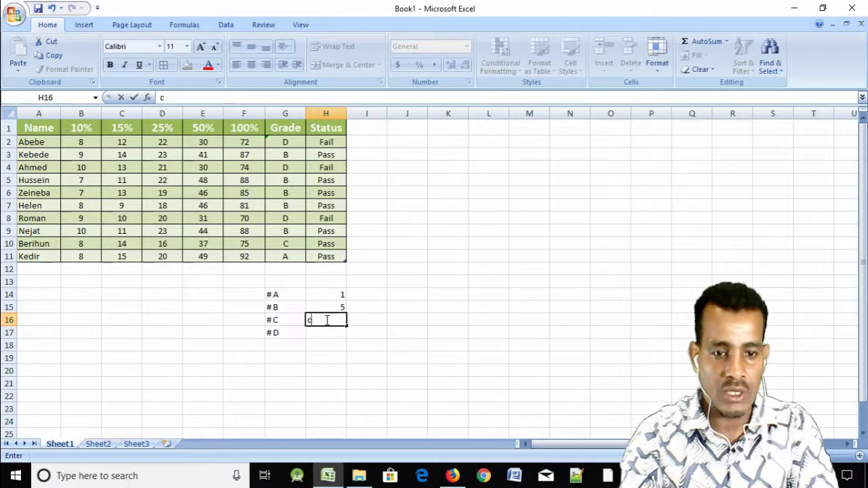
{"action": "type", "text": "=c"}
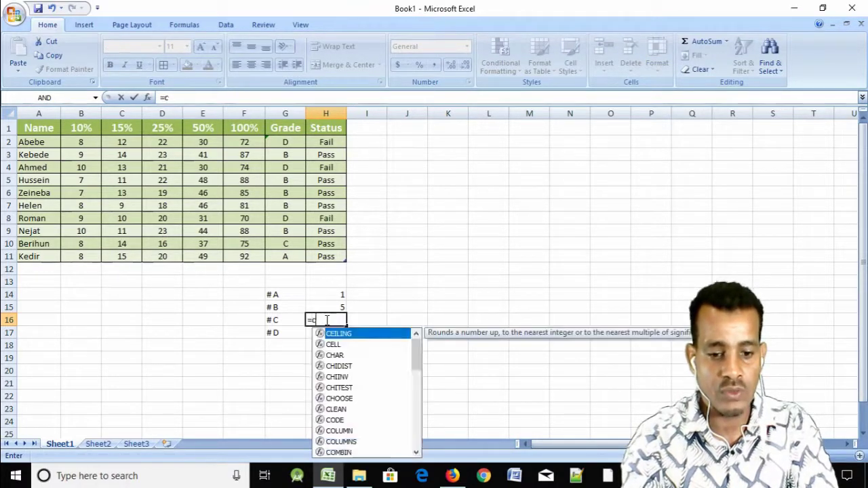
{"action": "type", "text": "outn"}
{"action": "key", "text": "BackSpace"}
{"action": "key", "text": "BackSpace"}
{"action": "type", "text": "n"}
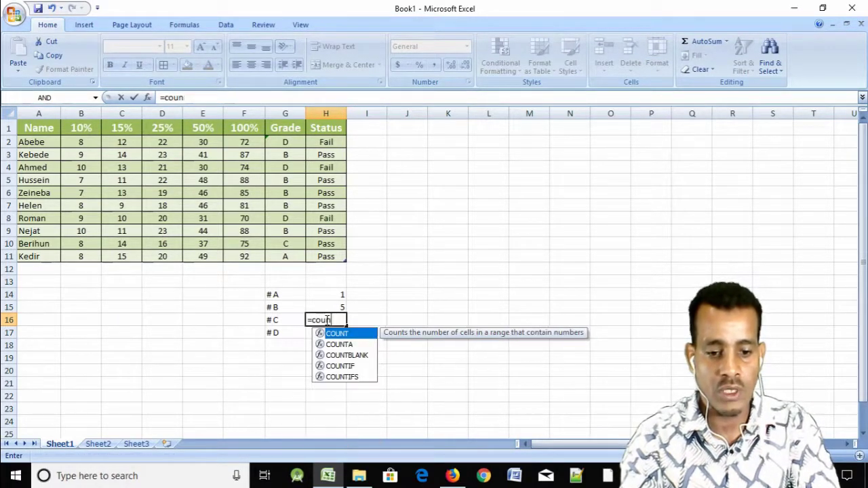
{"action": "type", "text": "tif("}
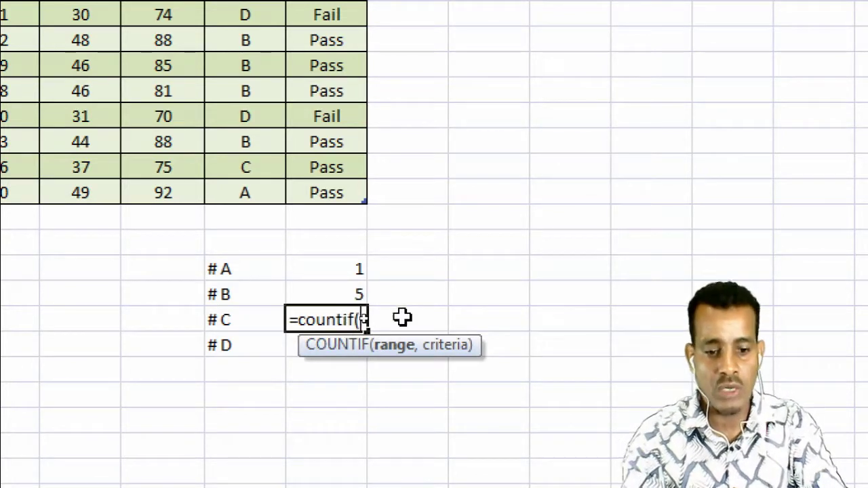
{"action": "type", "text": "g"}
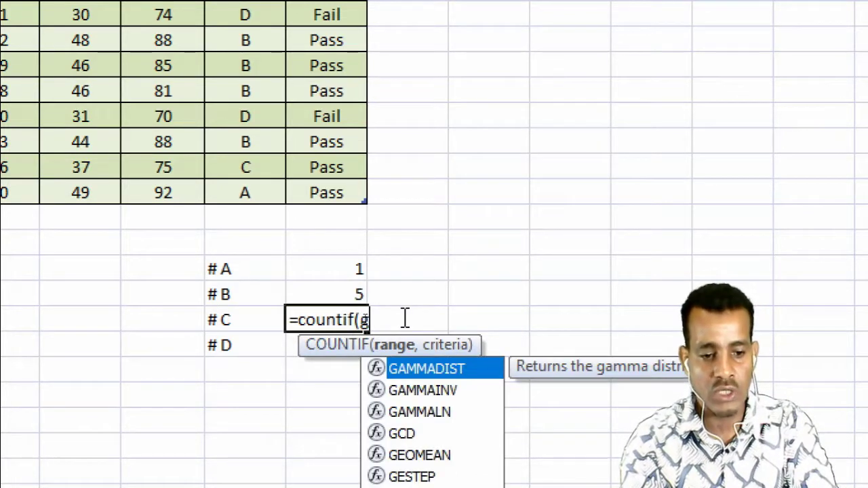
{"action": "type", "text": "2:"}
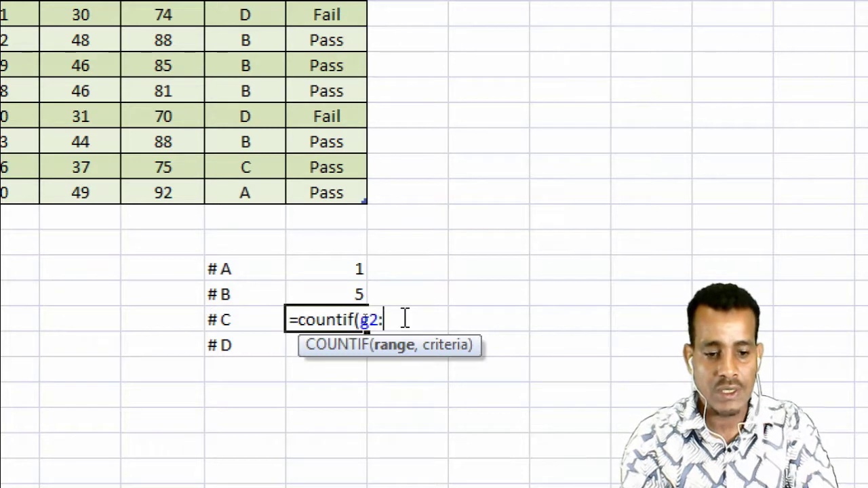
{"action": "type", "text": "g11"}
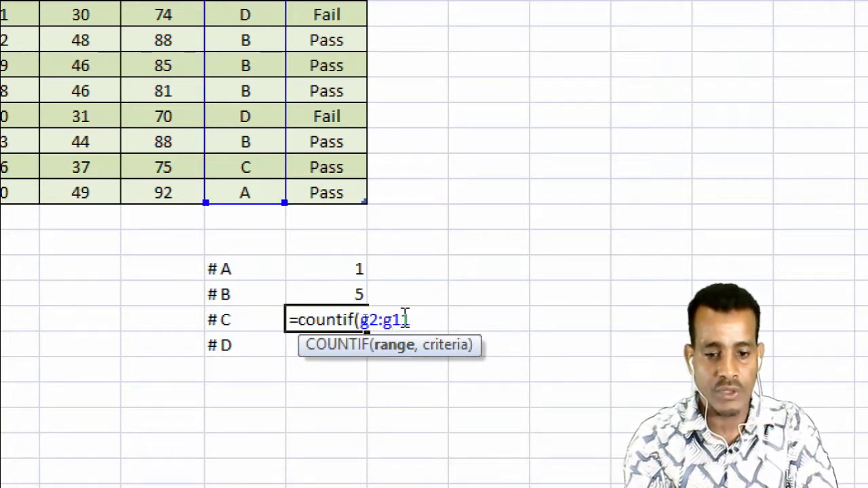
{"action": "type", "text": ","}
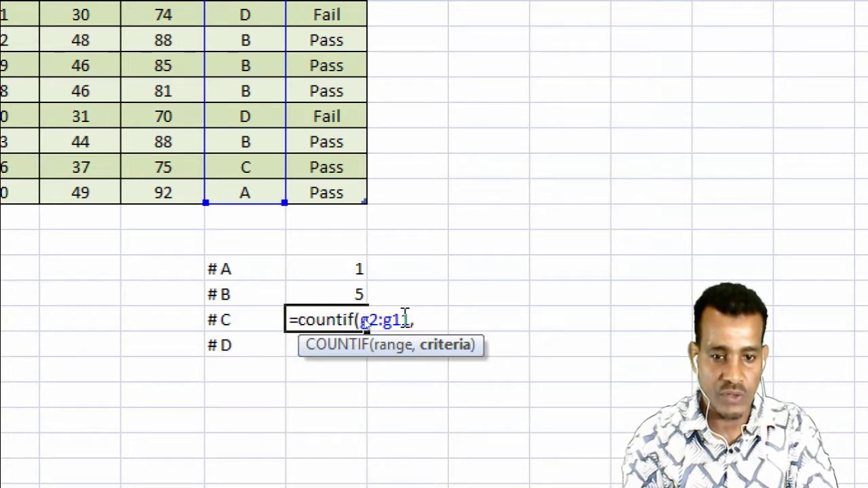
{"action": "type", "text": " \"C"}
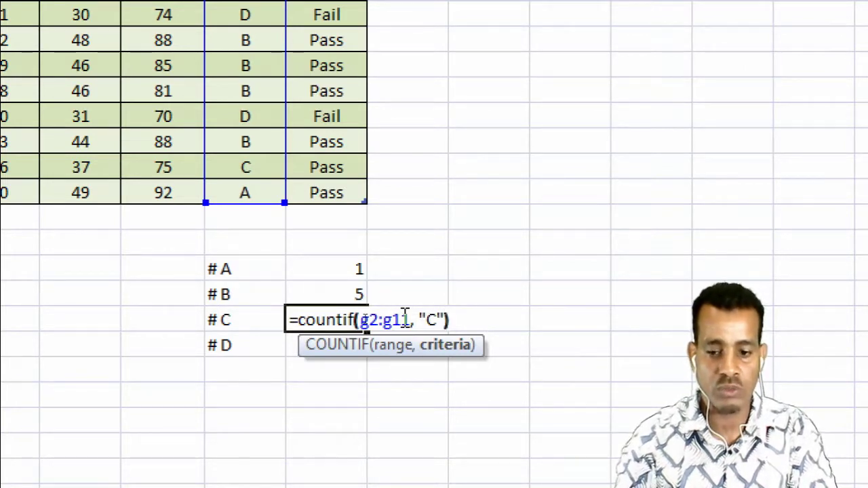
{"action": "key", "text": "Return"}
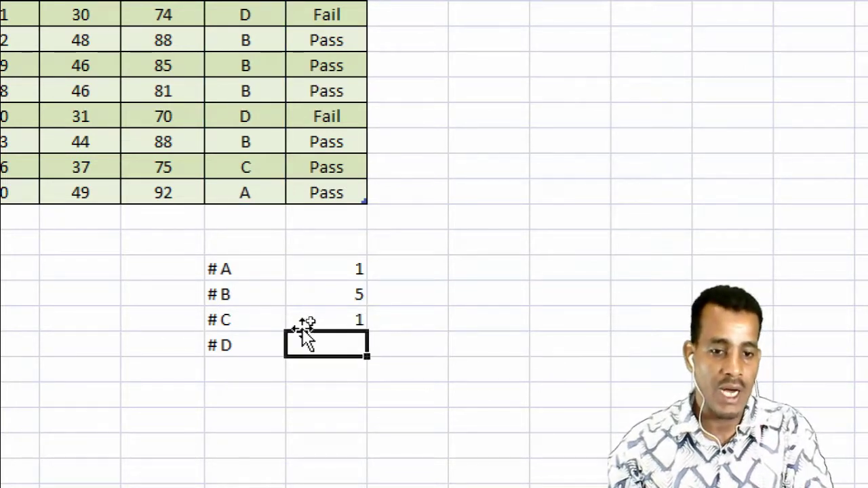
Copy H16 and paste only its formula into H17 beside # D with Paste Special
{"action": "left_click", "coordinate": [322, 321]}
{"action": "right_click", "coordinate": [328, 322]}
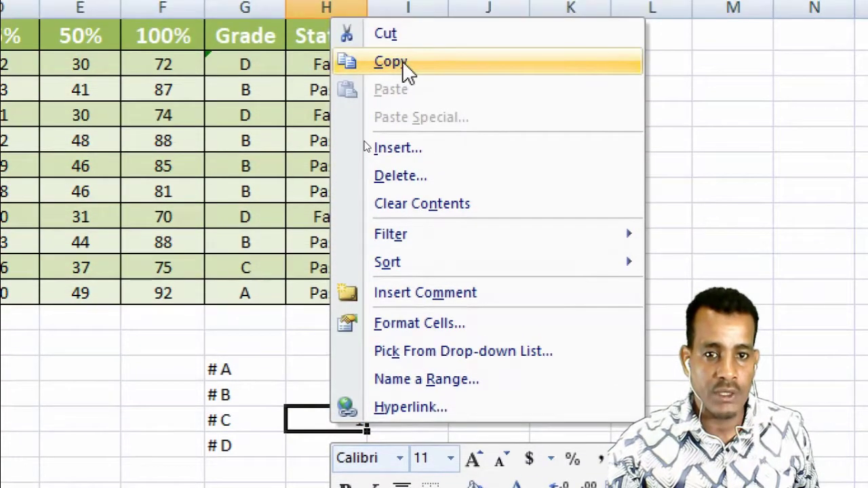
{"action": "left_click", "coordinate": [402, 60]}
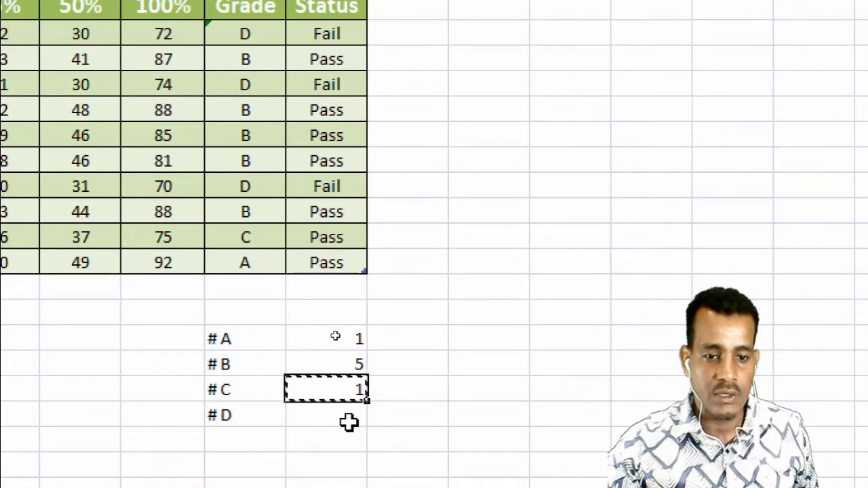
{"action": "left_click", "coordinate": [332, 446]}
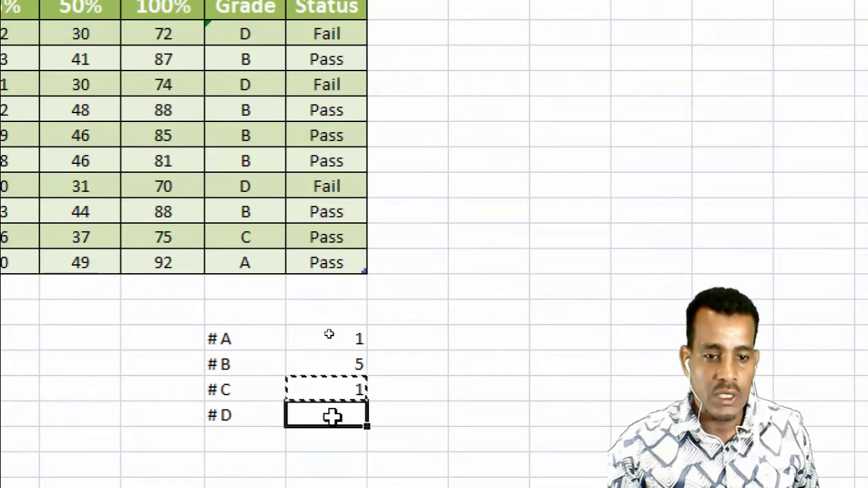
{"action": "right_click", "coordinate": [332, 417]}
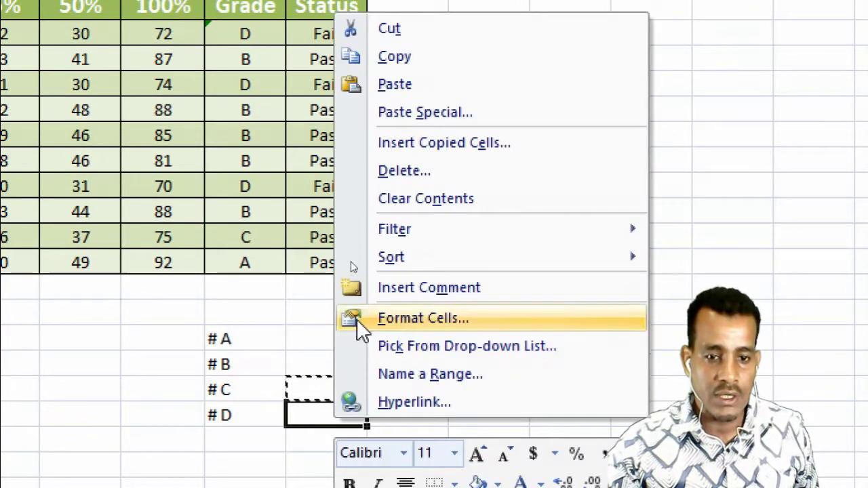
{"action": "left_click", "coordinate": [416, 114]}
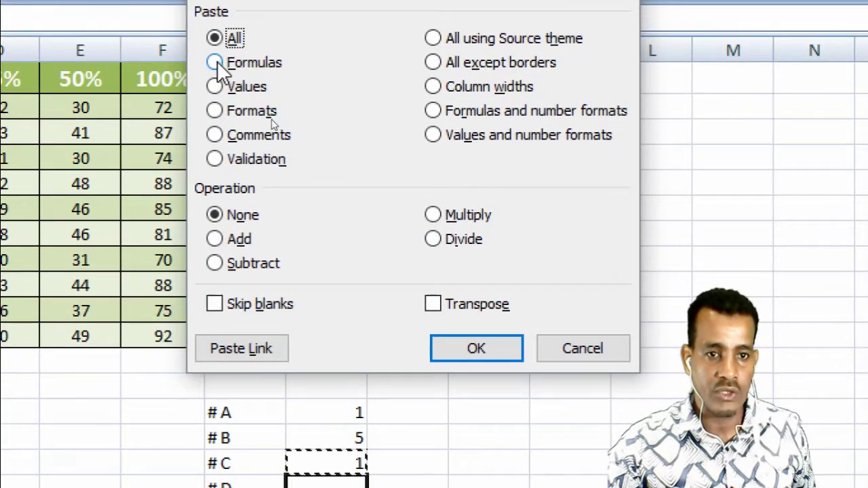
{"action": "left_click", "coordinate": [216, 63]}
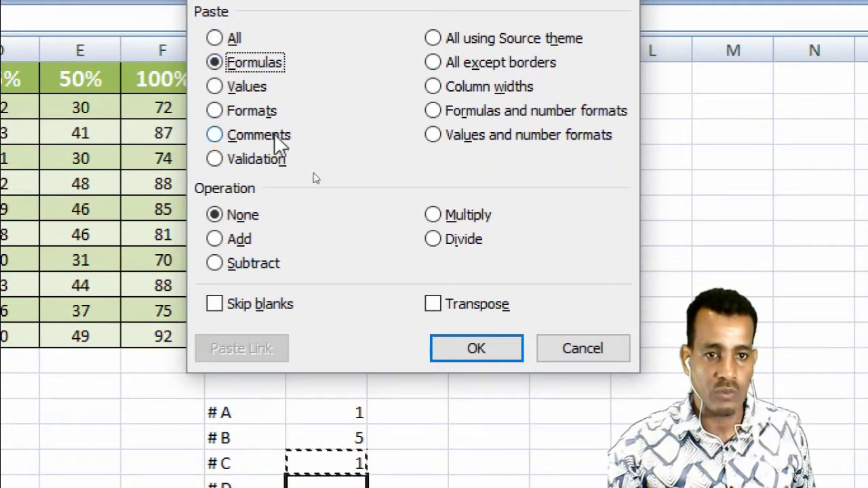
{"action": "left_click", "coordinate": [468, 347]}
{"action": "scroll", "coordinate": [373, 426], "scroll_direction": "down", "scroll_amount": 3}
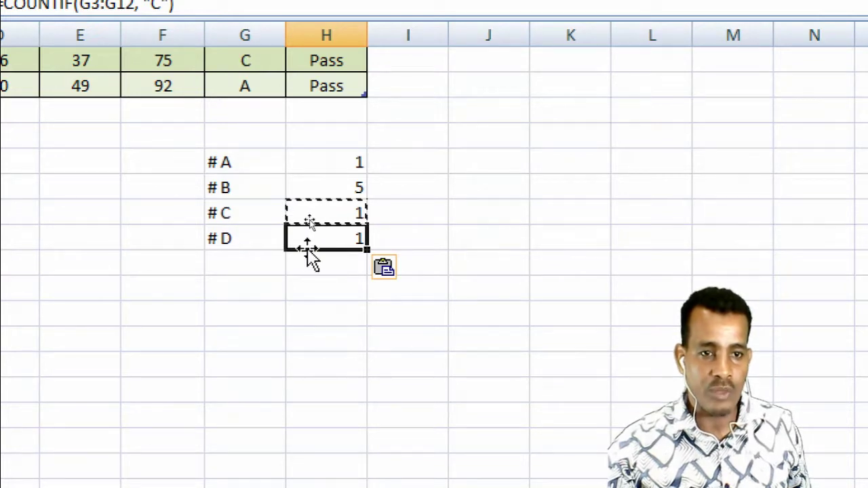
Edit H17 to =COUNTIF(G2:G11, "D") so it counts D grades, returning 3
{"action": "scroll", "coordinate": [280, 244], "scroll_direction": "up", "scroll_amount": 1}
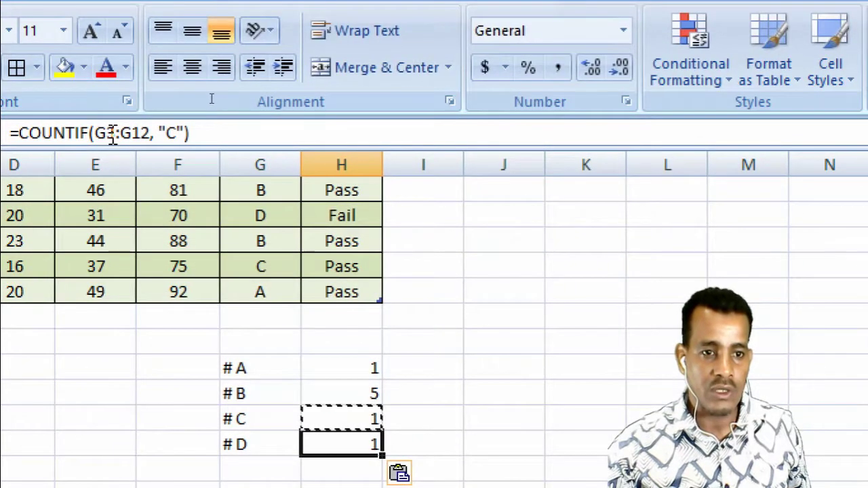
{"action": "double_click", "coordinate": [174, 133]}
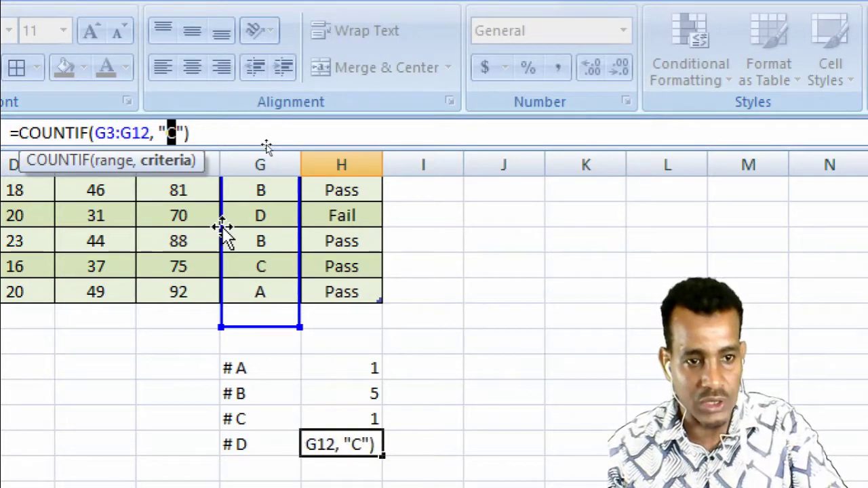
{"action": "type", "text": "D"}
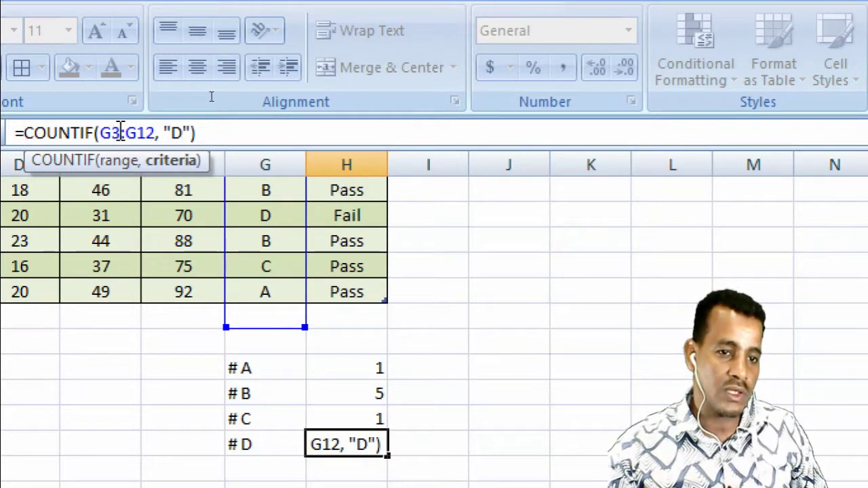
{"action": "left_click_drag", "start_coordinate": [120, 132], "coordinate": [113, 133]}
{"action": "type", "text": "2"}
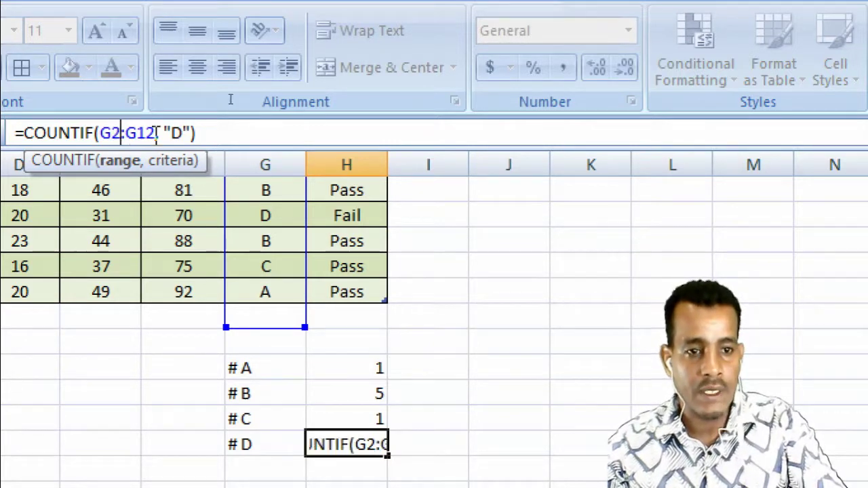
{"action": "left_click_drag", "start_coordinate": [156, 132], "coordinate": [148, 132]}
{"action": "type", "text": "1"}
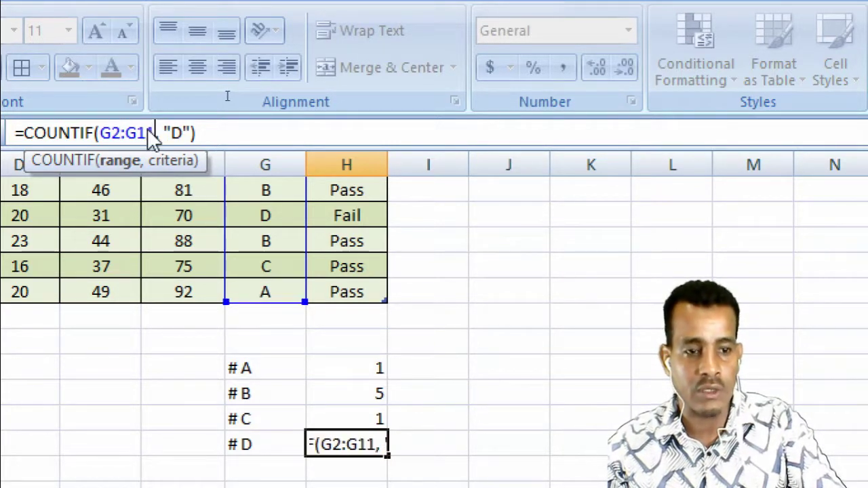
{"action": "key", "text": "Return"}
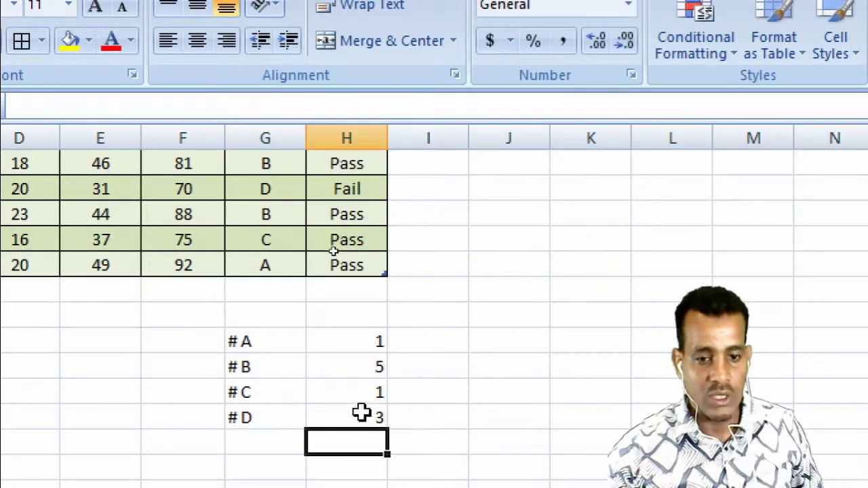
{"action": "left_click", "coordinate": [361, 442]}
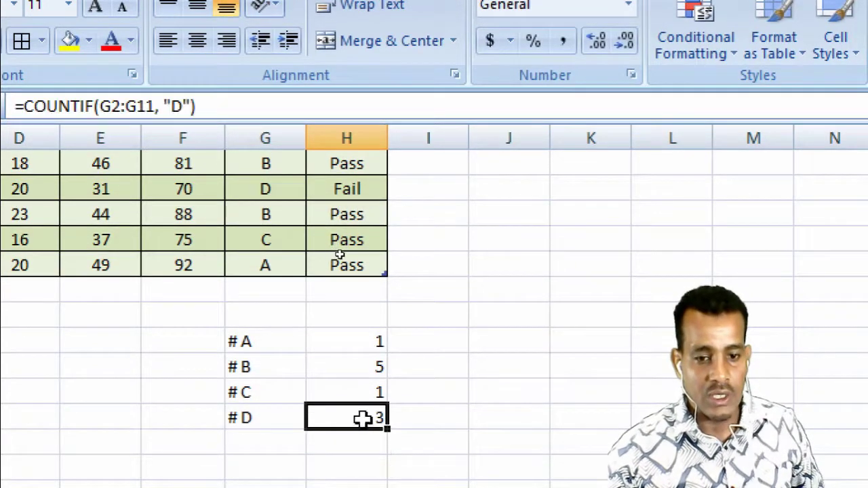
{"action": "scroll", "coordinate": [467, 407], "scroll_direction": "up", "scroll_amount": 2}
{"action": "scroll", "coordinate": [467, 407], "scroll_direction": "down", "scroll_amount": 3}
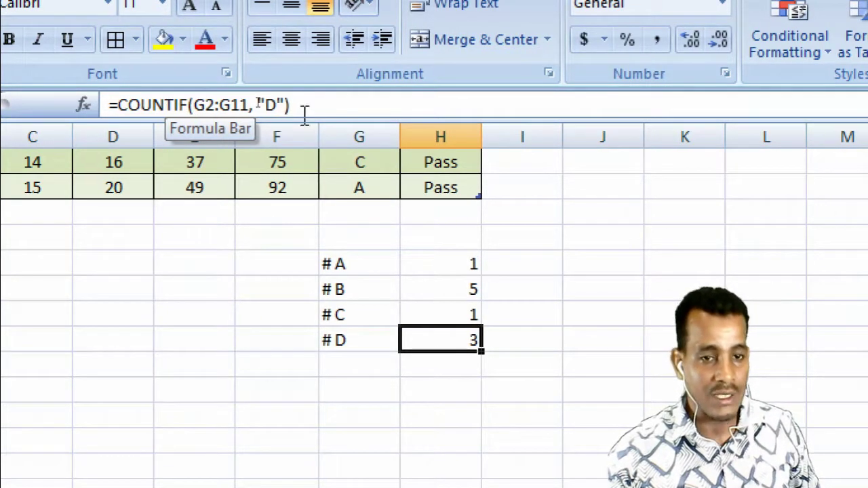
{"action": "left_click", "coordinate": [448, 291]}
{"action": "left_click_drag", "start_coordinate": [447, 342], "coordinate": [458, 325]}
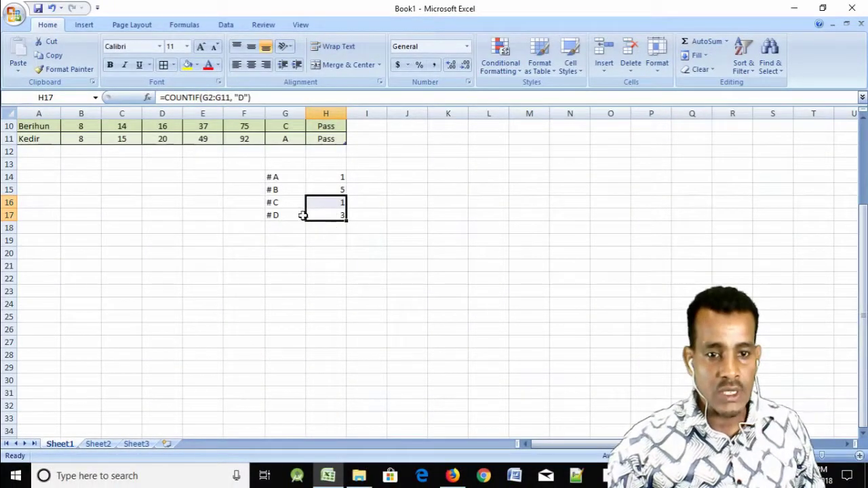
{"action": "scroll", "coordinate": [330, 269], "scroll_direction": "up", "scroll_amount": 3}
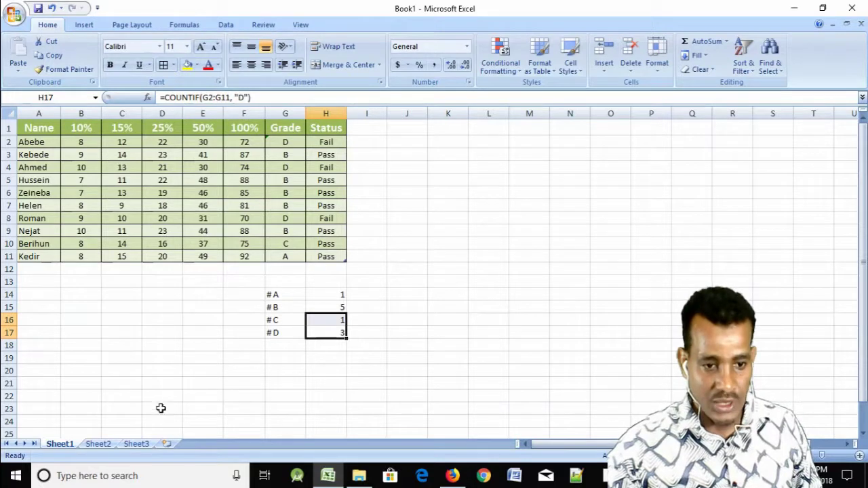
On Sheet3, review values F9:F17 and labels G9:G17, then pick the cell beside sum if Good
{"action": "left_click", "coordinate": [137, 444]}
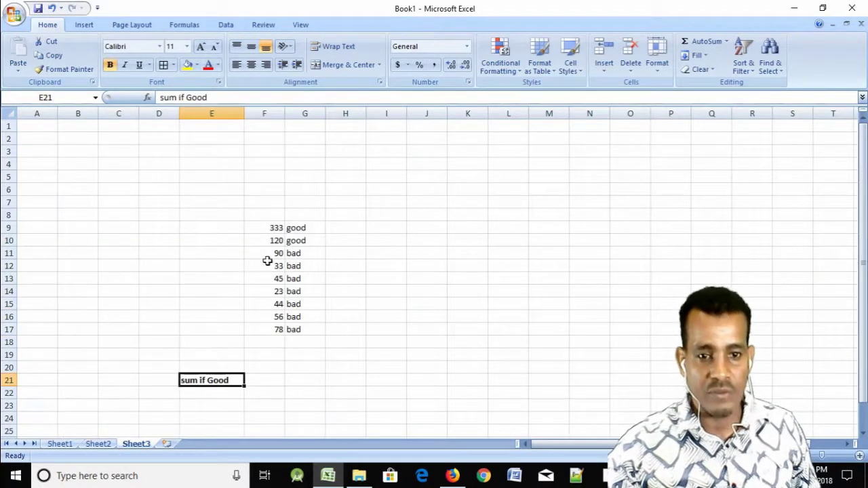
{"action": "left_click", "coordinate": [295, 228]}
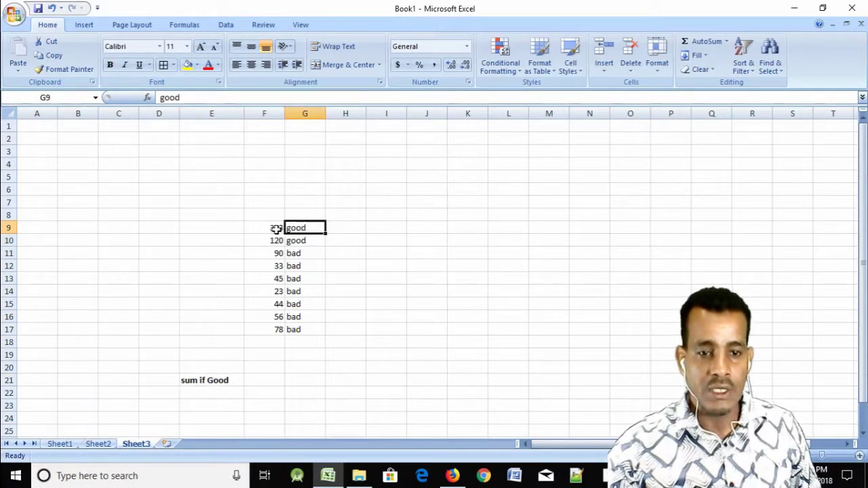
{"action": "left_click_drag", "start_coordinate": [276, 229], "coordinate": [275, 328]}
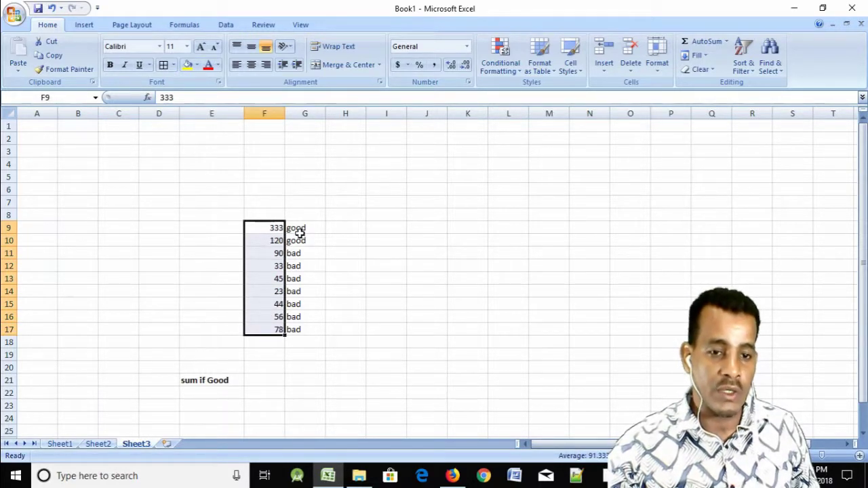
{"action": "left_click_drag", "start_coordinate": [299, 233], "coordinate": [303, 323]}
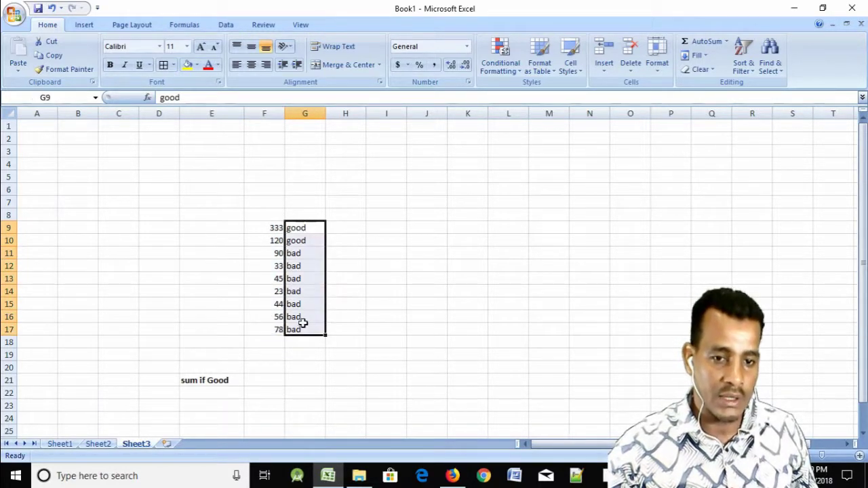
{"action": "left_click_drag", "start_coordinate": [274, 230], "coordinate": [278, 328]}
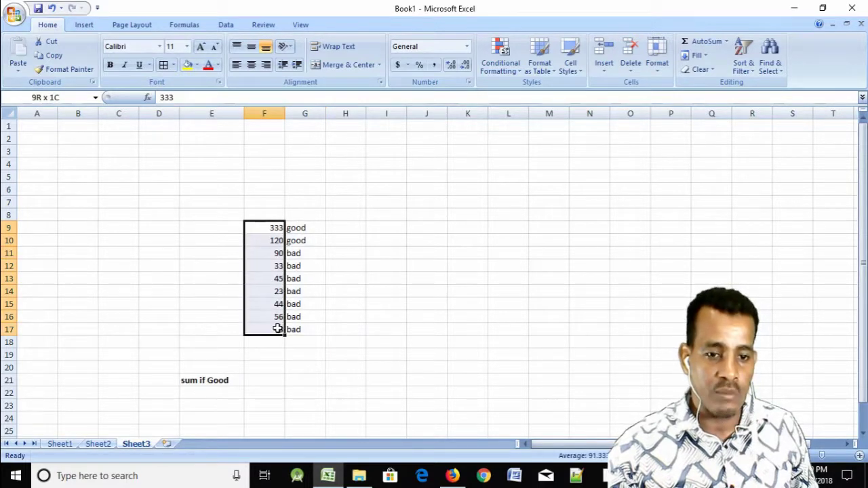
{"action": "left_click_drag", "start_coordinate": [298, 229], "coordinate": [299, 329]}
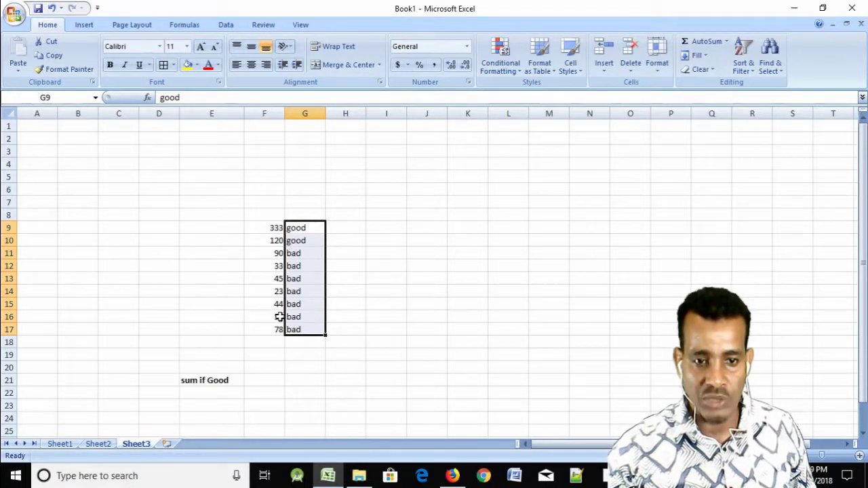
{"action": "left_click", "coordinate": [259, 379]}
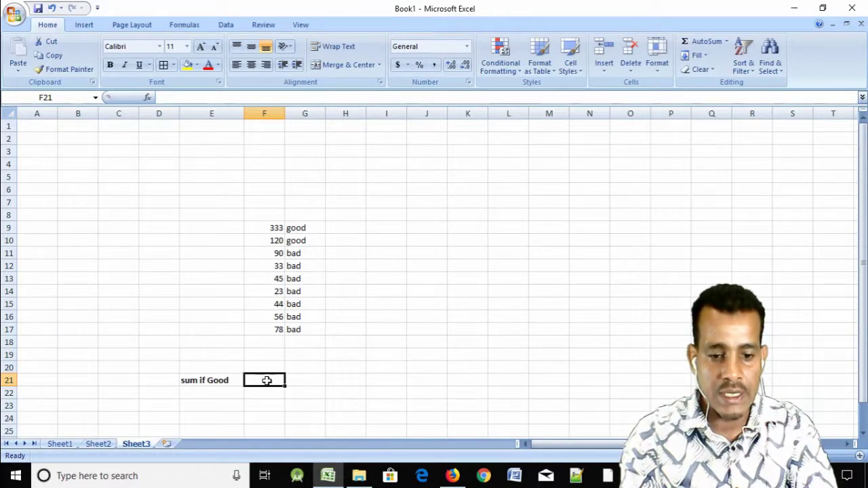
Enter =SUMIF(G9:G17, "good", F9:F17) beside sum if Good, returning 453
{"action": "type", "text": "=su"}
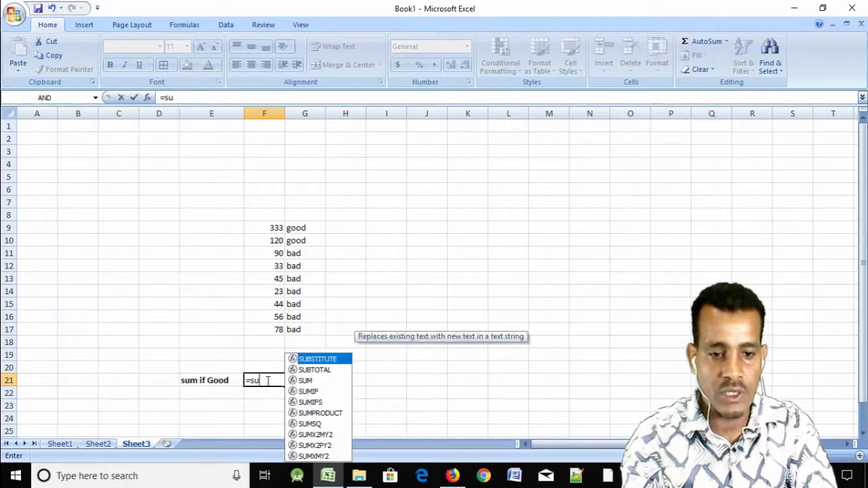
{"action": "type", "text": "mif("}
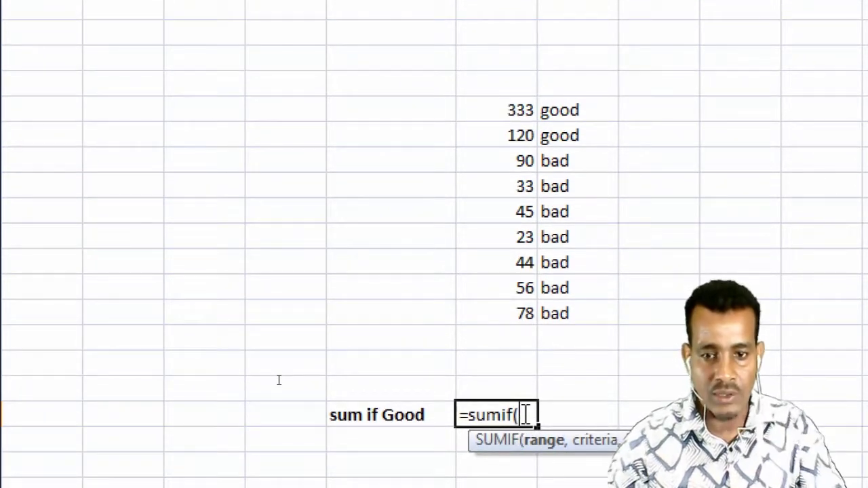
{"action": "type", "text": "g9"}
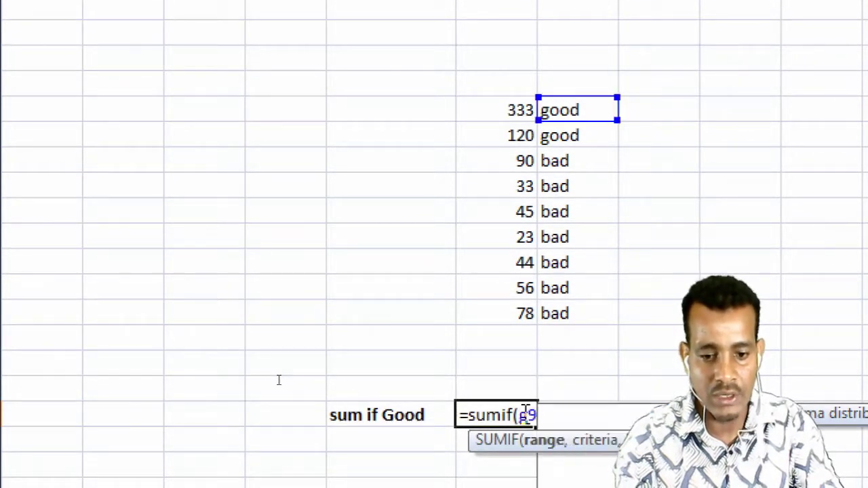
{"action": "type", "text": ":g"}
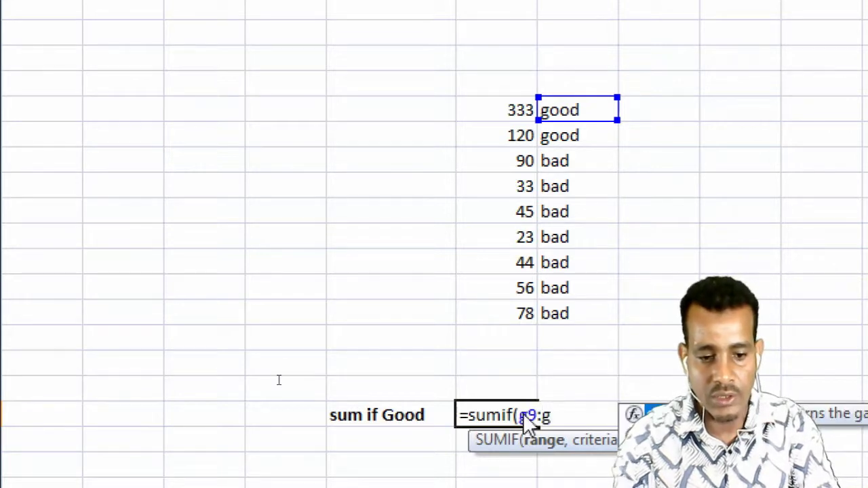
{"action": "type", "text": "17, "}
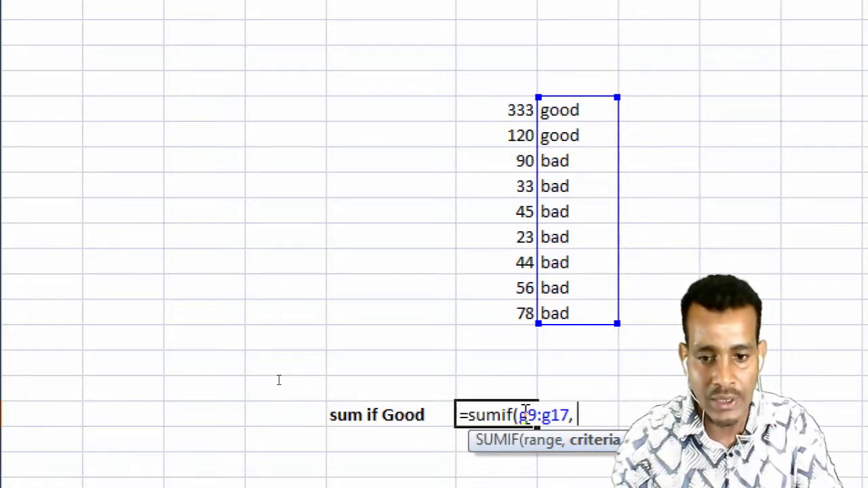
{"action": "type", "text": "\"g"}
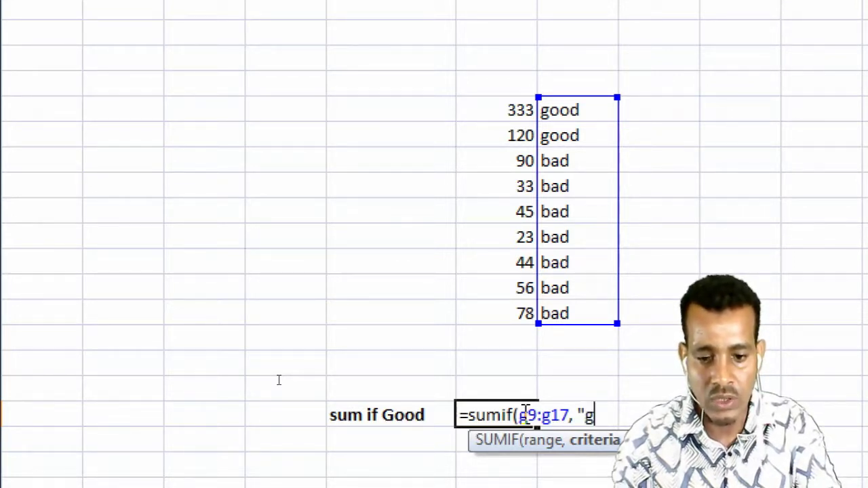
{"action": "type", "text": "ood"}
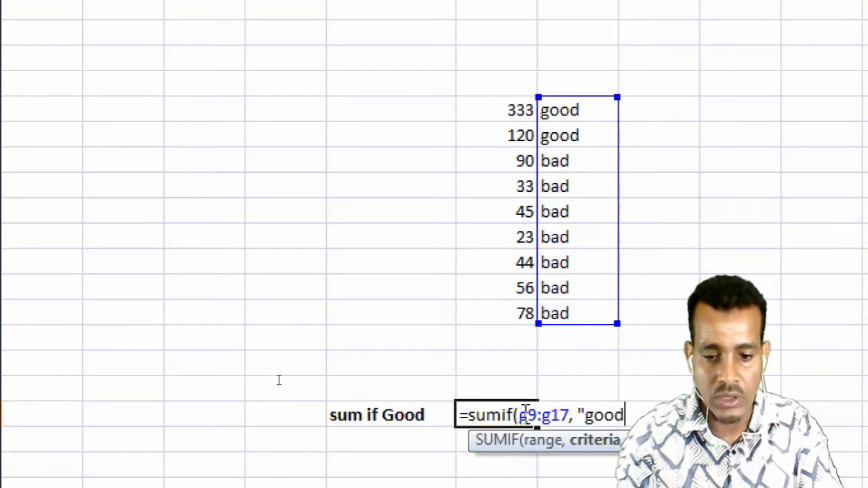
{"action": "type", "text": "\","}
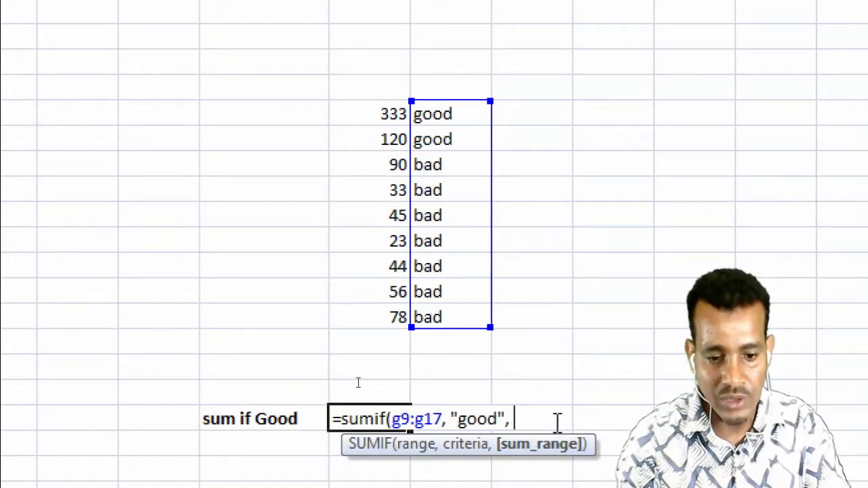
{"action": "type", "text": "f"}
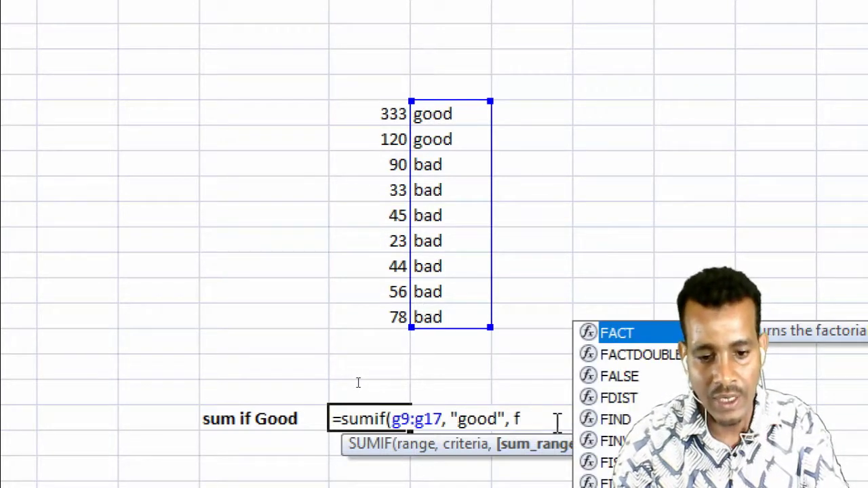
{"action": "type", "text": "9:f"}
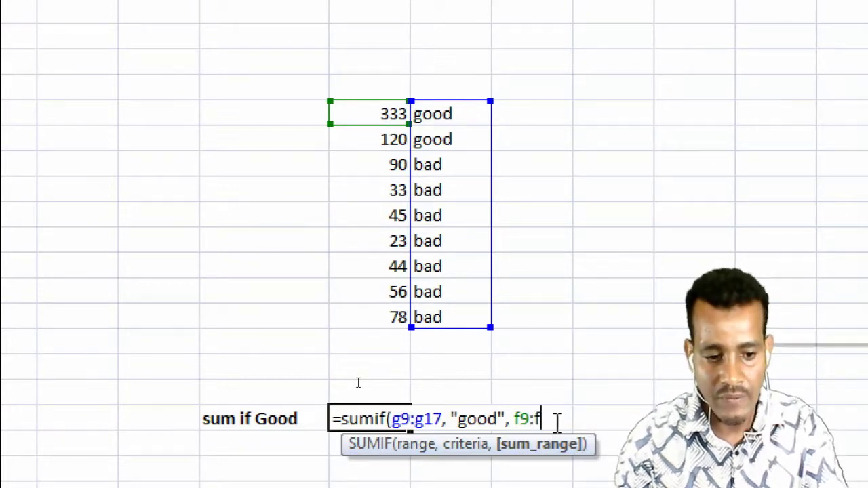
{"action": "type", "text": "17"}
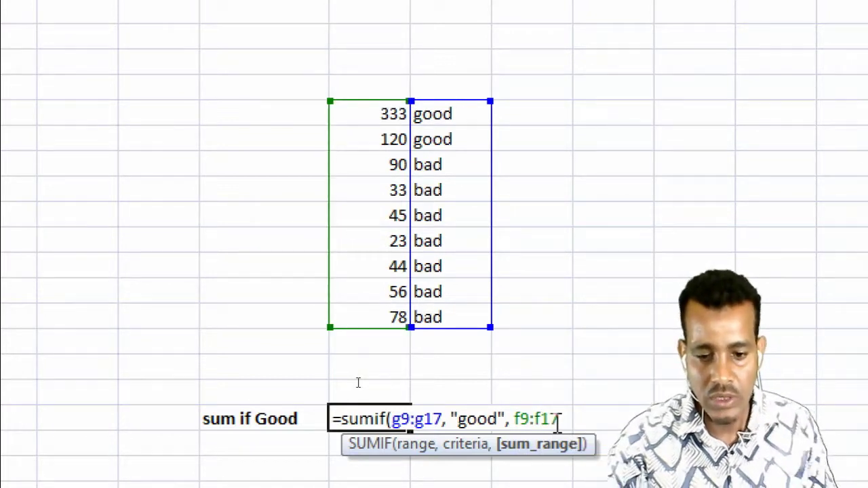
{"action": "type", "text": ")"}
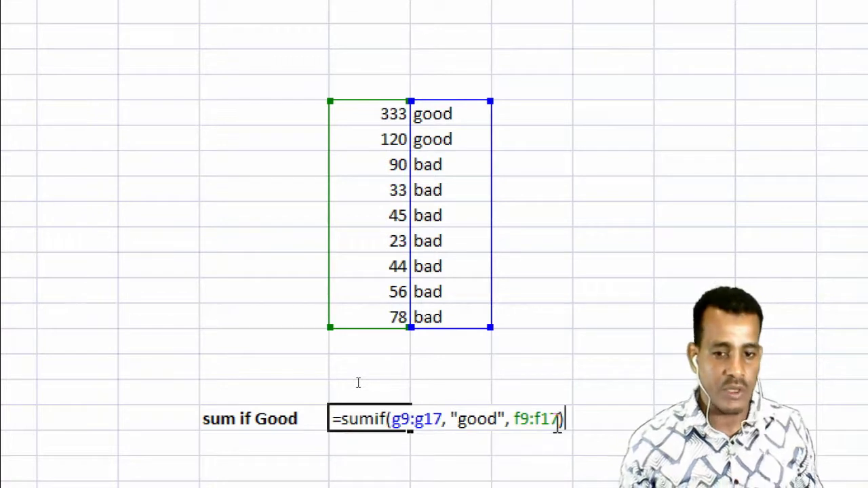
{"action": "key", "text": "Return"}
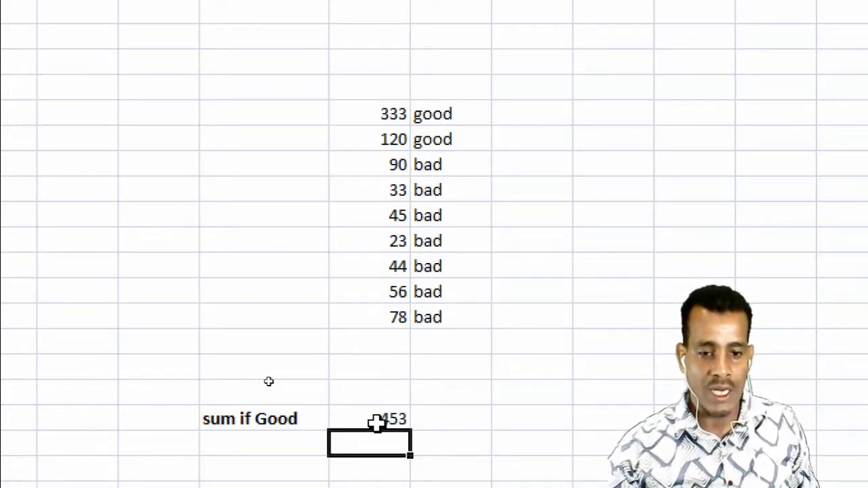
{"action": "left_click", "coordinate": [378, 420]}
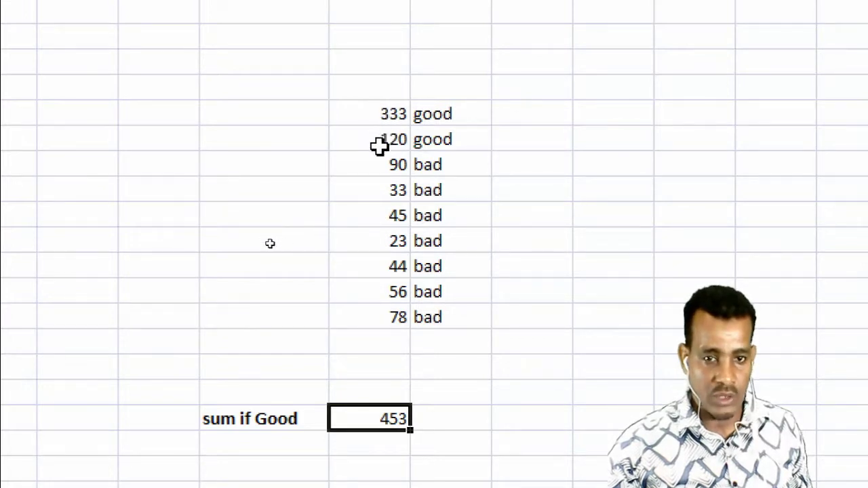
Fill the sum if Good label and its total down one row into row 22
{"action": "scroll", "coordinate": [391, 418], "scroll_direction": "down", "scroll_amount": 1}
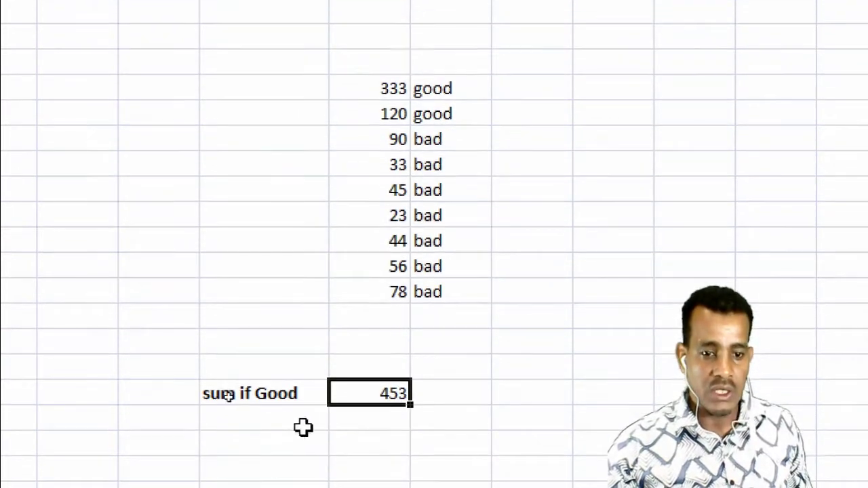
{"action": "left_click_drag", "start_coordinate": [247, 393], "coordinate": [377, 393]}
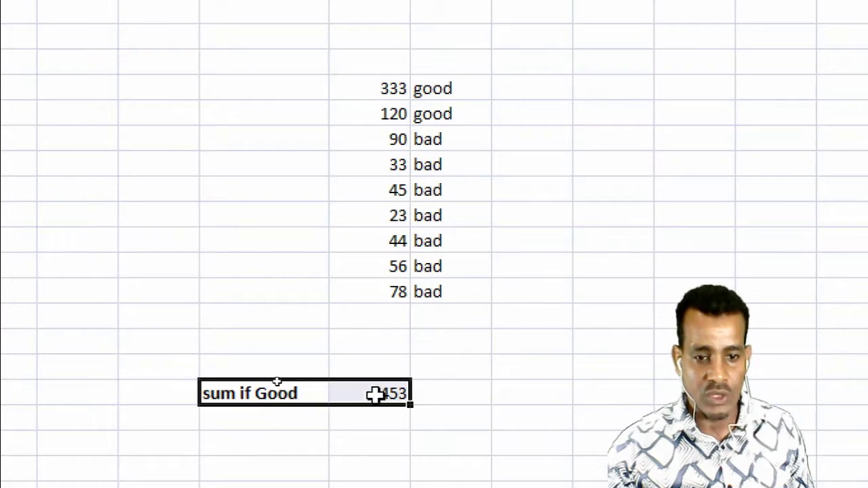
{"action": "left_click_drag", "start_coordinate": [406, 418], "coordinate": [380, 438]}
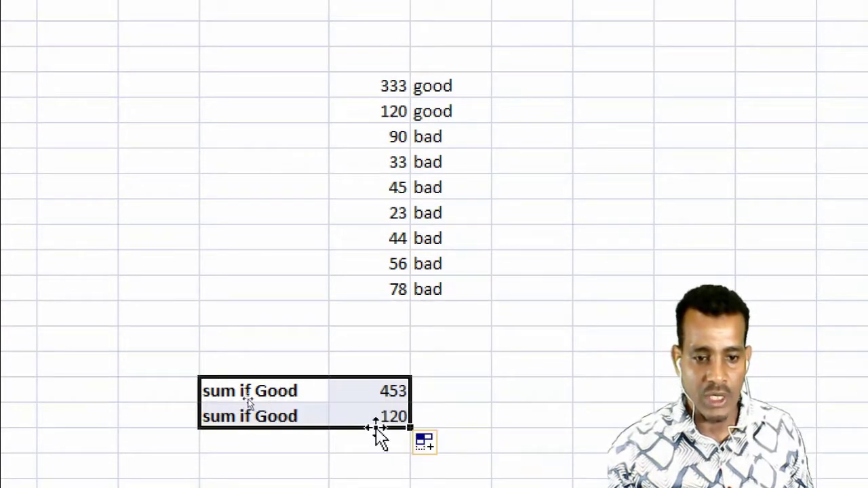
Rename the copied label to 'sum if Bad'
{"action": "left_click", "coordinate": [280, 417]}
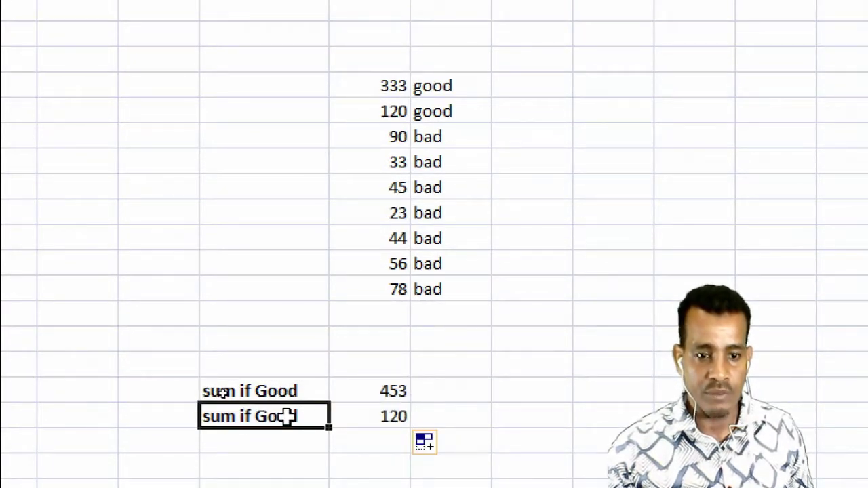
{"action": "double_click", "coordinate": [311, 419]}
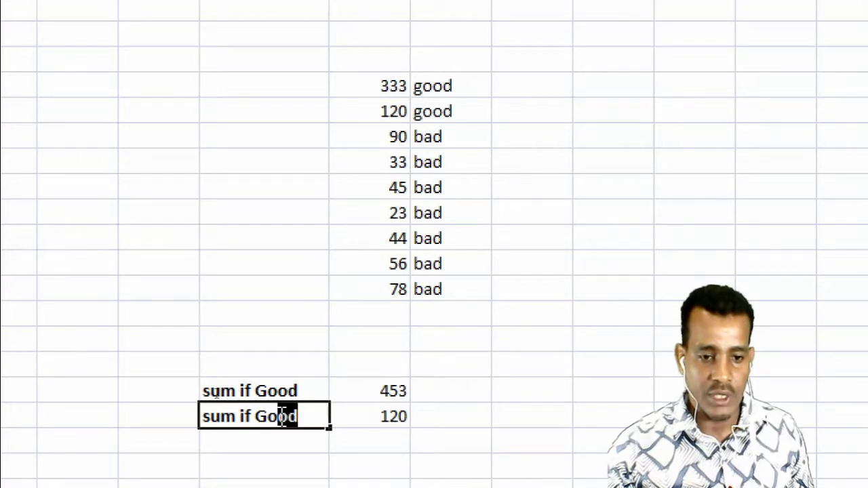
{"action": "left_click_drag", "start_coordinate": [284, 415], "coordinate": [256, 416]}
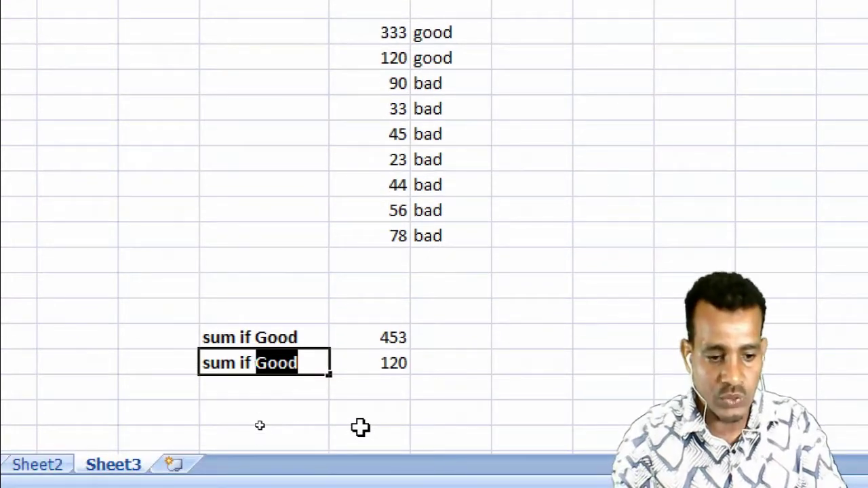
{"action": "type", "text": "Bad"}
{"action": "left_click", "coordinate": [285, 337]}
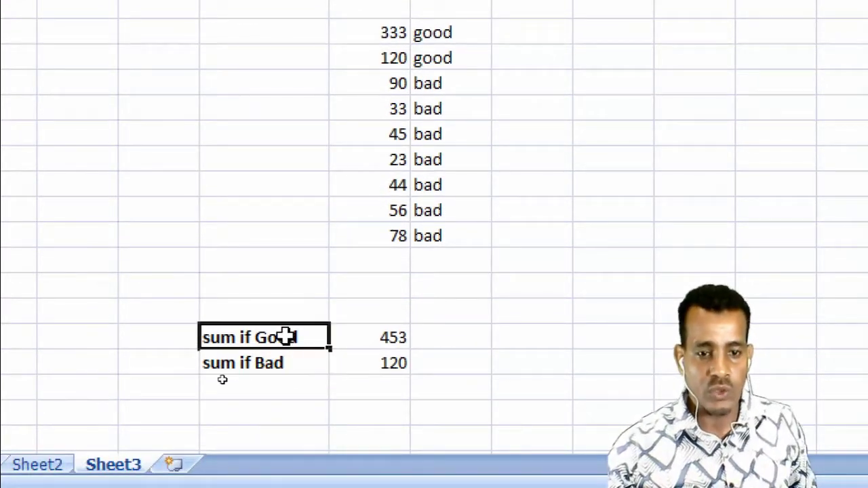
Change the copied total's criterion to "bad" and its criteria range to G9:G17
{"action": "left_click", "coordinate": [391, 365]}
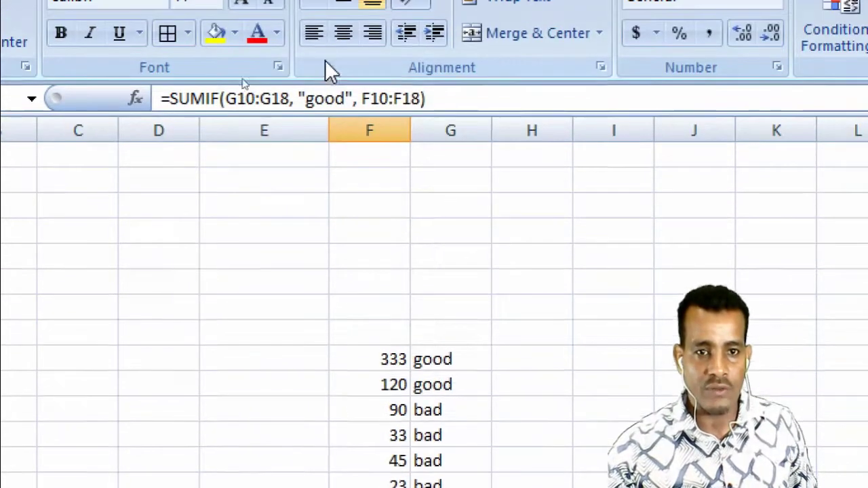
{"action": "left_click_drag", "start_coordinate": [345, 100], "coordinate": [307, 100]}
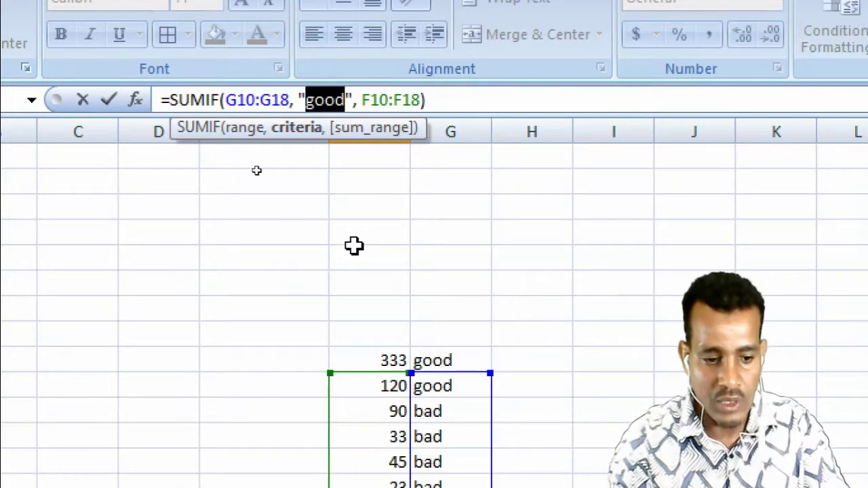
{"action": "type", "text": "bad"}
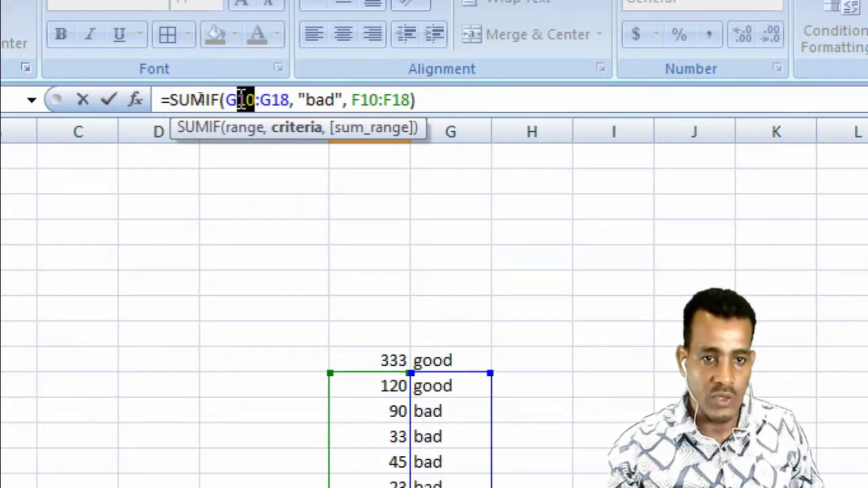
{"action": "left_click_drag", "start_coordinate": [242, 100], "coordinate": [242, 100]}
{"action": "type", "text": "9"}
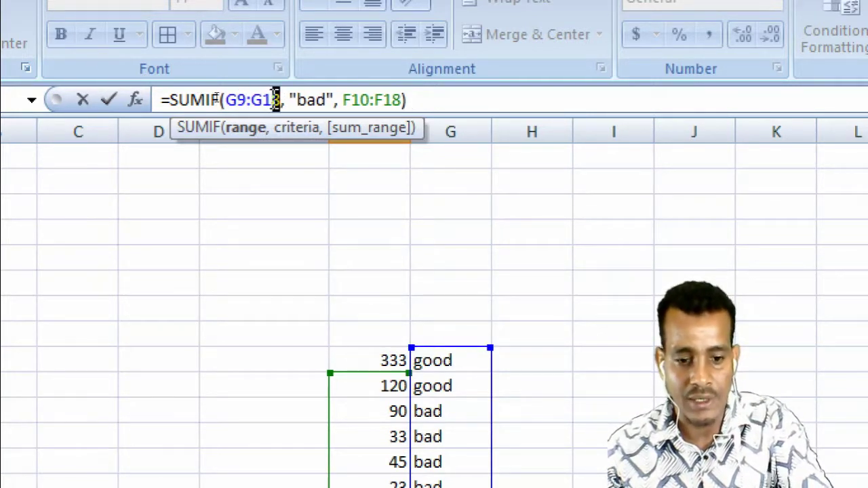
{"action": "key", "text": "BackSpace"}
{"action": "type", "text": "7"}
Set the sum range to F9:F17 and confirm, giving 369 for bad values
{"action": "left_click_drag", "start_coordinate": [368, 100], "coordinate": [363, 99]}
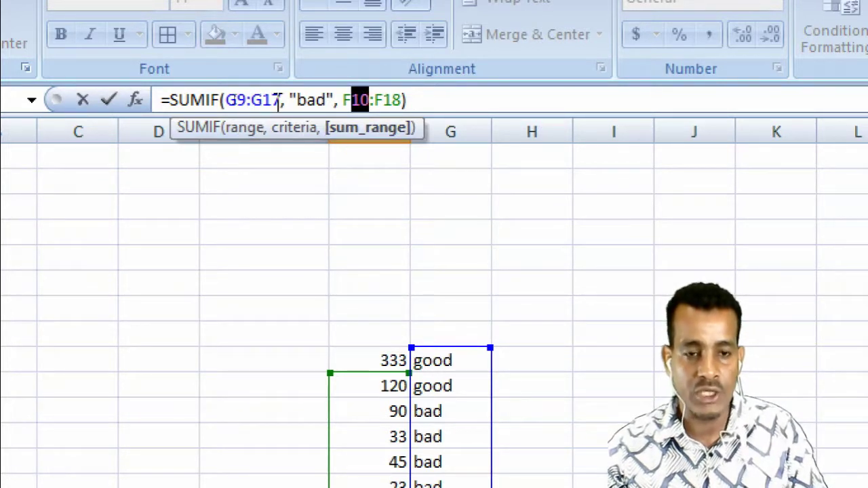
{"action": "type", "text": "9:G1"}
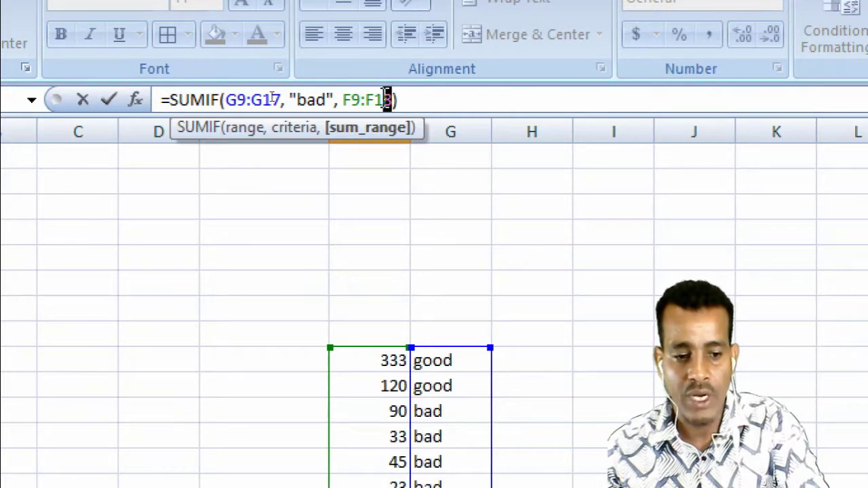
{"action": "type", "text": "7"}
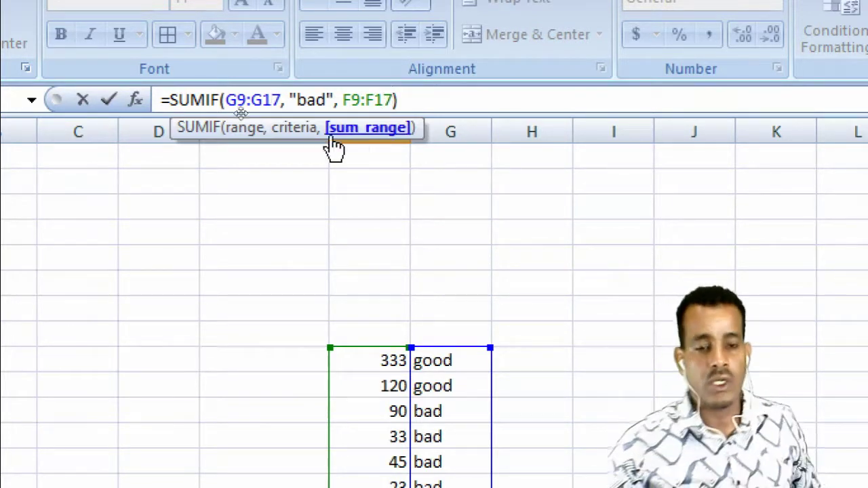
{"action": "scroll", "coordinate": [467, 413], "scroll_direction": "down", "scroll_amount": 1}
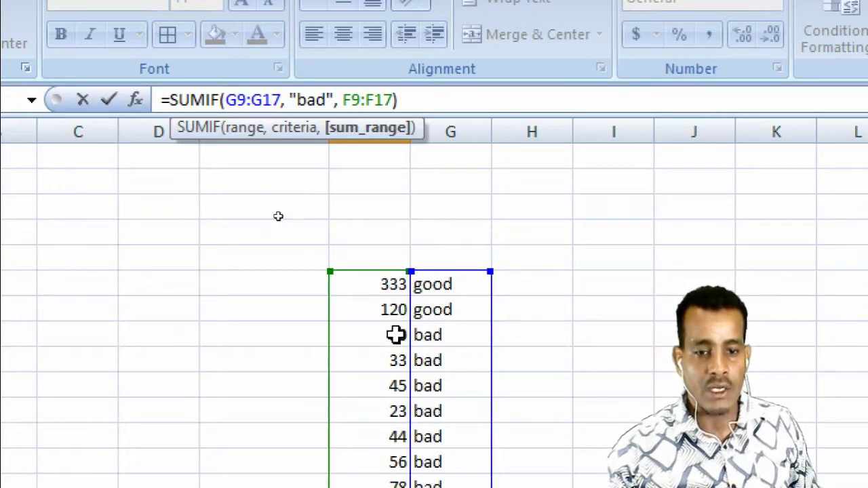
{"action": "scroll", "coordinate": [420, 345], "scroll_direction": "down", "scroll_amount": 2}
{"action": "scroll", "coordinate": [420, 379], "scroll_direction": "down", "scroll_amount": 1}
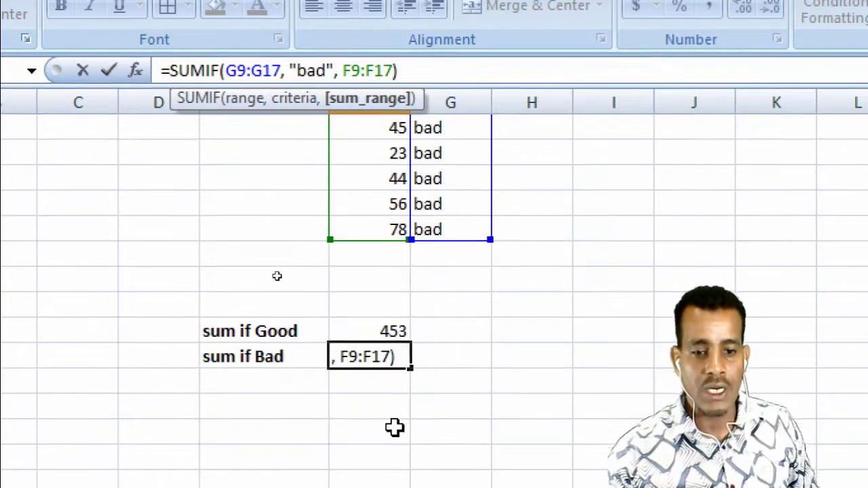
{"action": "key", "text": "Return"}
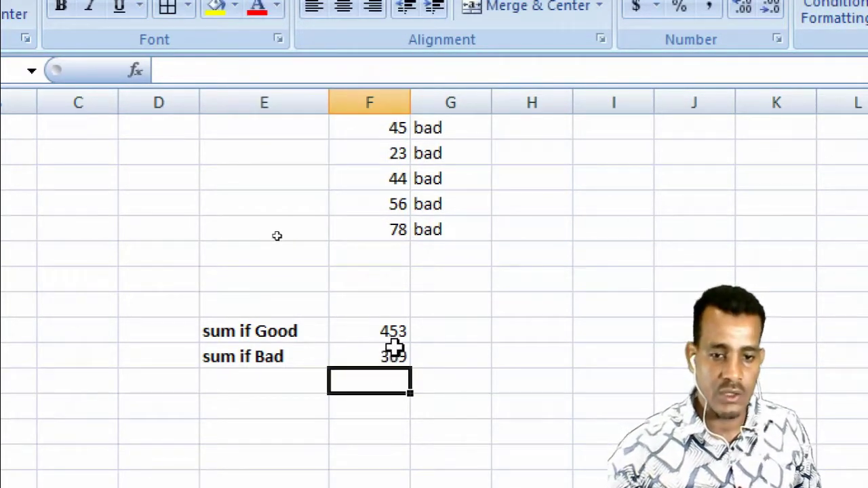
{"action": "left_click", "coordinate": [393, 356]}
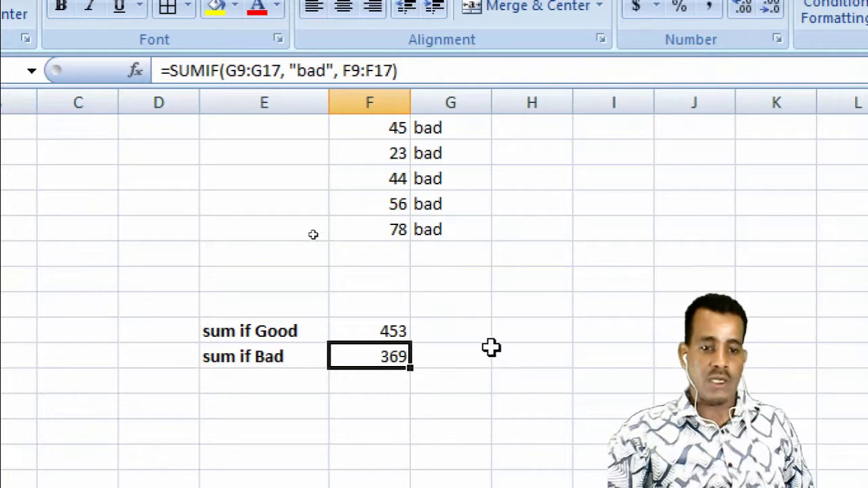
{"action": "left_click", "coordinate": [374, 331]}
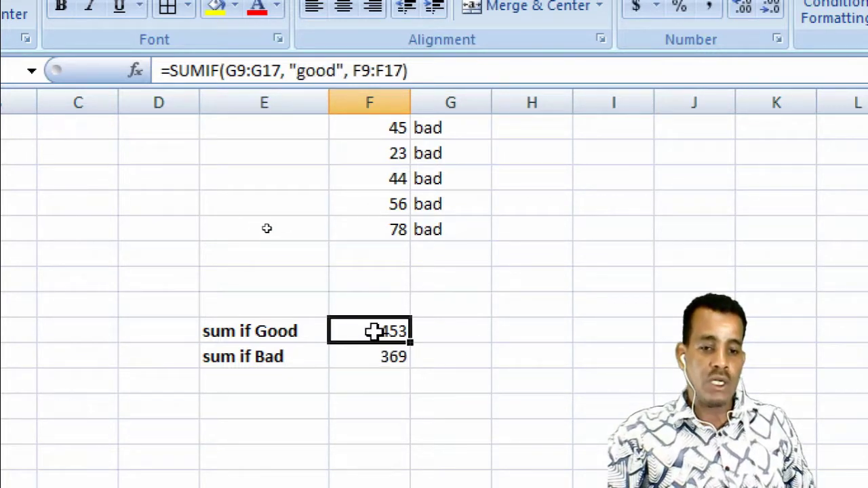
{"action": "left_click", "coordinate": [227, 353]}
{"action": "left_click", "coordinate": [391, 356]}
{"action": "left_click", "coordinate": [391, 332]}
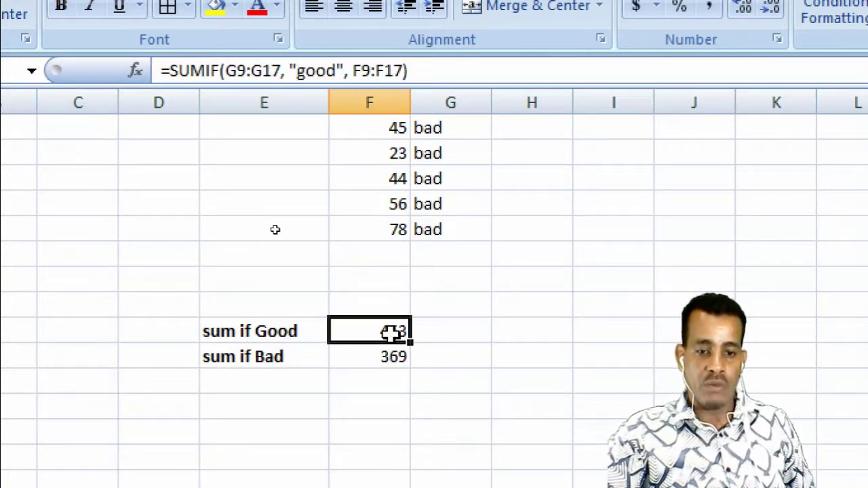
{"action": "left_click", "coordinate": [387, 360]}
{"action": "left_click", "coordinate": [390, 332]}
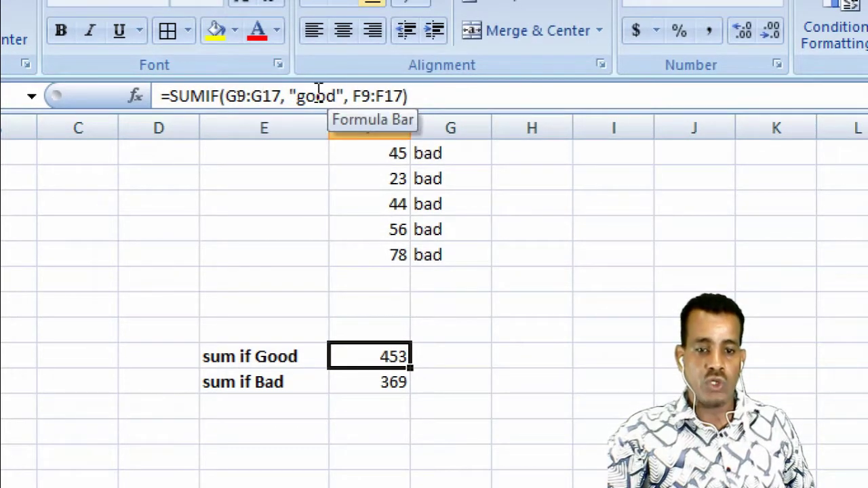
{"action": "left_click", "coordinate": [387, 384]}
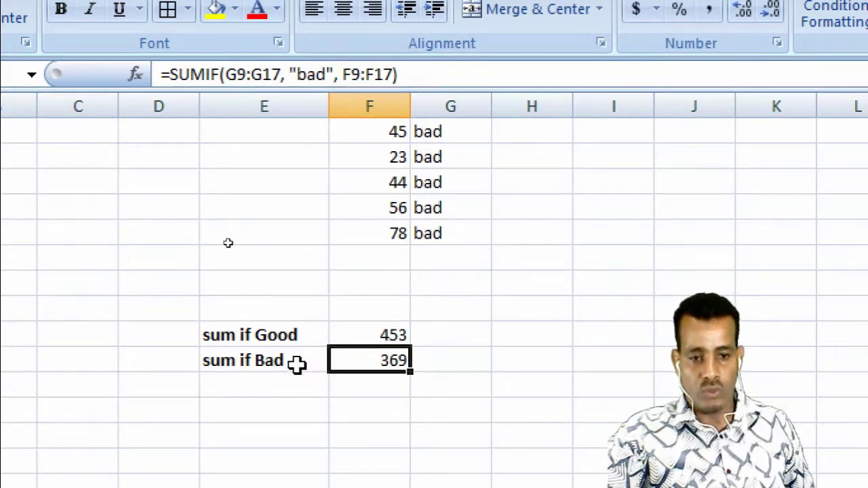
{"action": "left_click", "coordinate": [290, 359]}
{"action": "left_click", "coordinate": [275, 359]}
{"action": "left_click", "coordinate": [423, 358]}
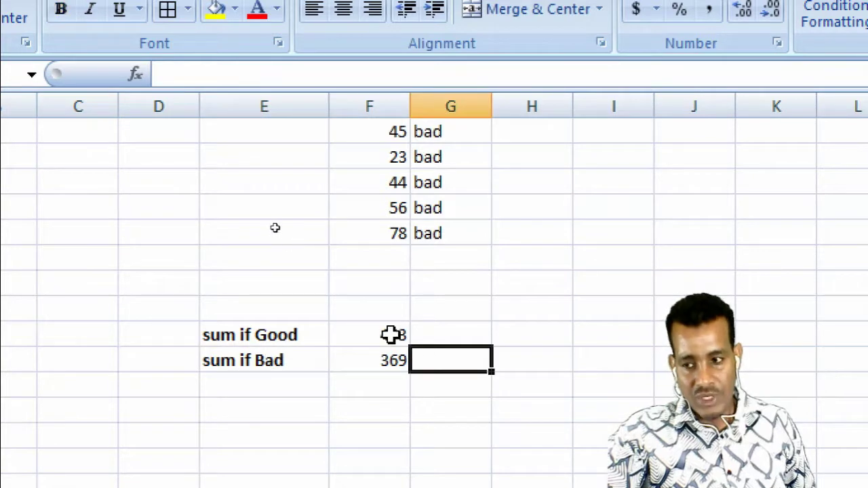
{"action": "left_click", "coordinate": [392, 360]}
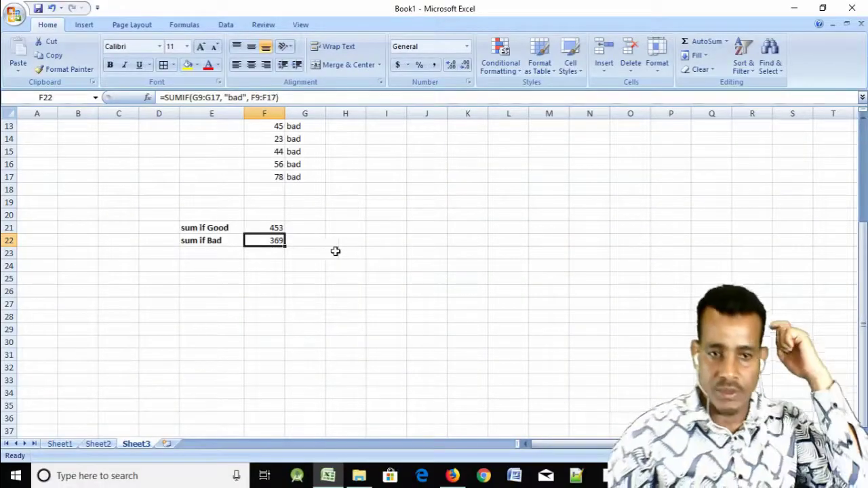
{"action": "scroll", "coordinate": [364, 251], "scroll_direction": "up", "scroll_amount": 1}
{"action": "scroll", "coordinate": [364, 253], "scroll_direction": "up", "scroll_amount": 3}
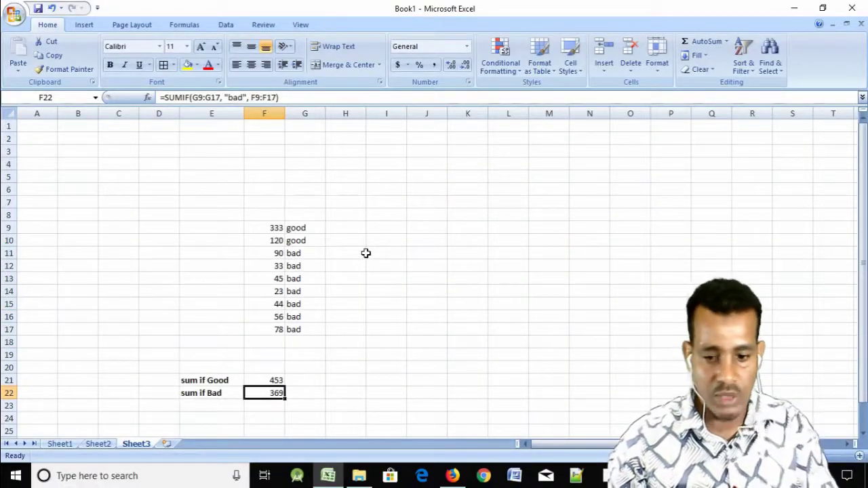